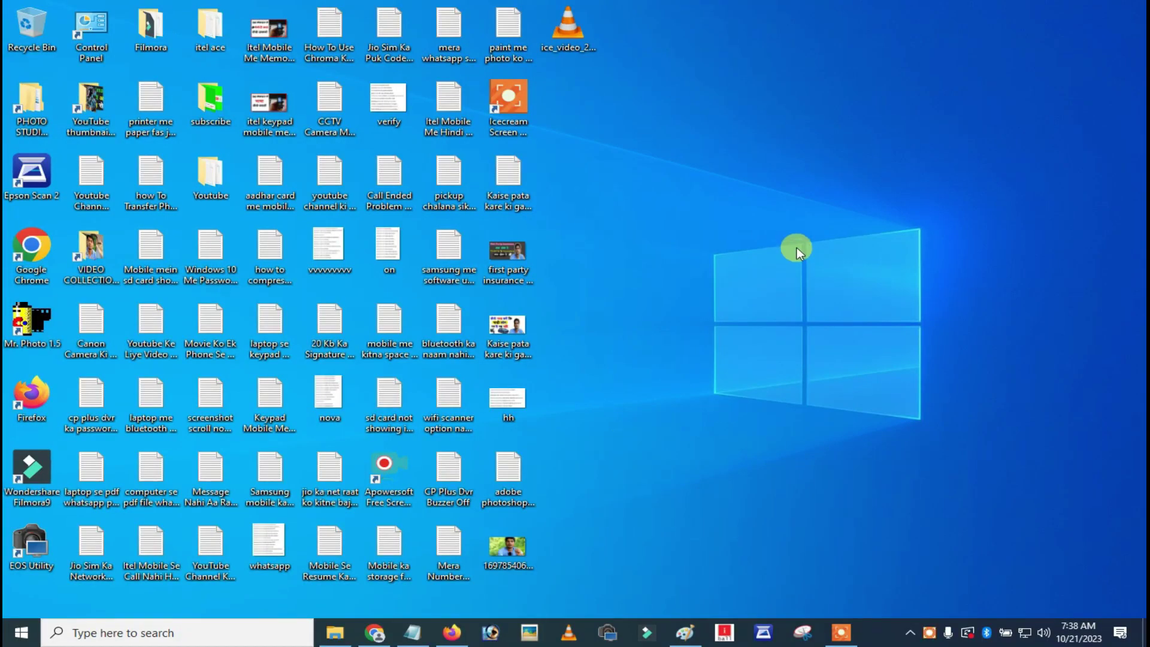
- Refresh the desktop and launch Adobe Photoshop from the taskbar
{"action": "right_click", "coordinate": [794, 246]}
{"action": "left_click", "coordinate": [837, 291]}
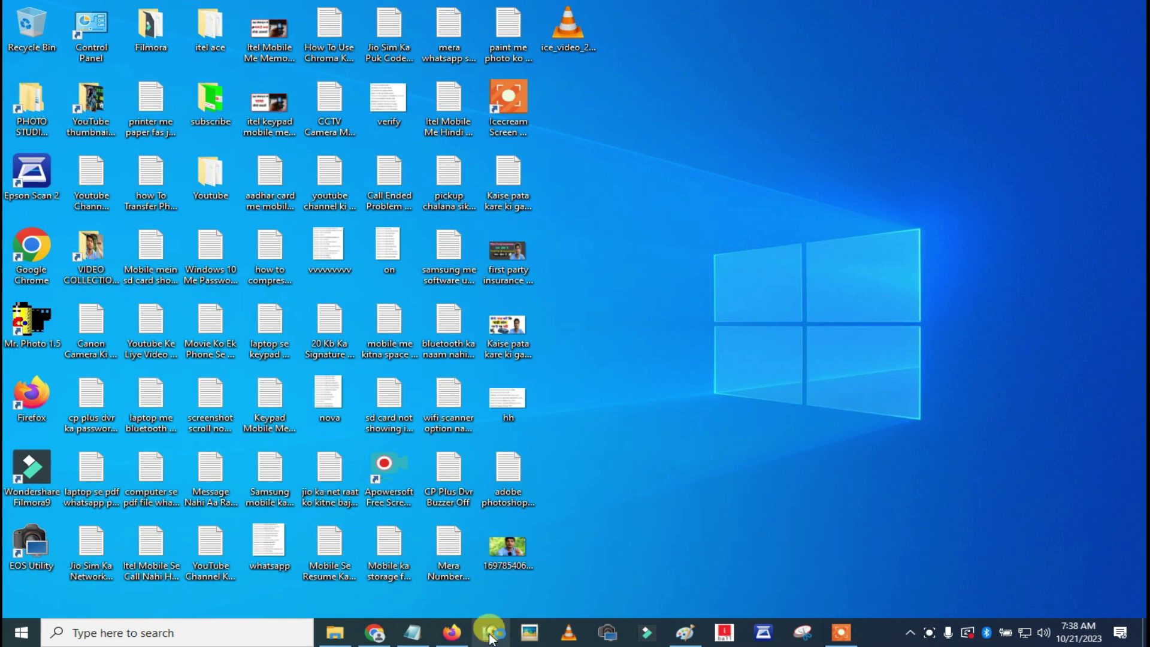
{"action": "left_click", "coordinate": [490, 637]}
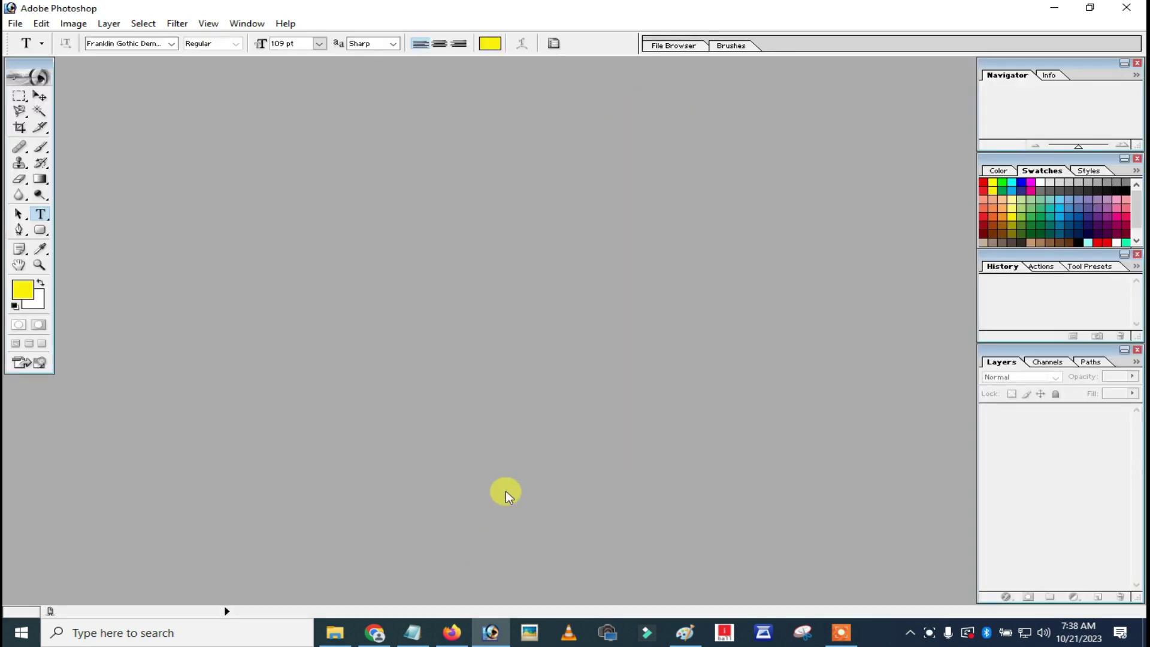
- Open 1697854068668.jpg in Photoshop by dragging it from the desktop
{"action": "left_click", "coordinate": [1065, 10]}
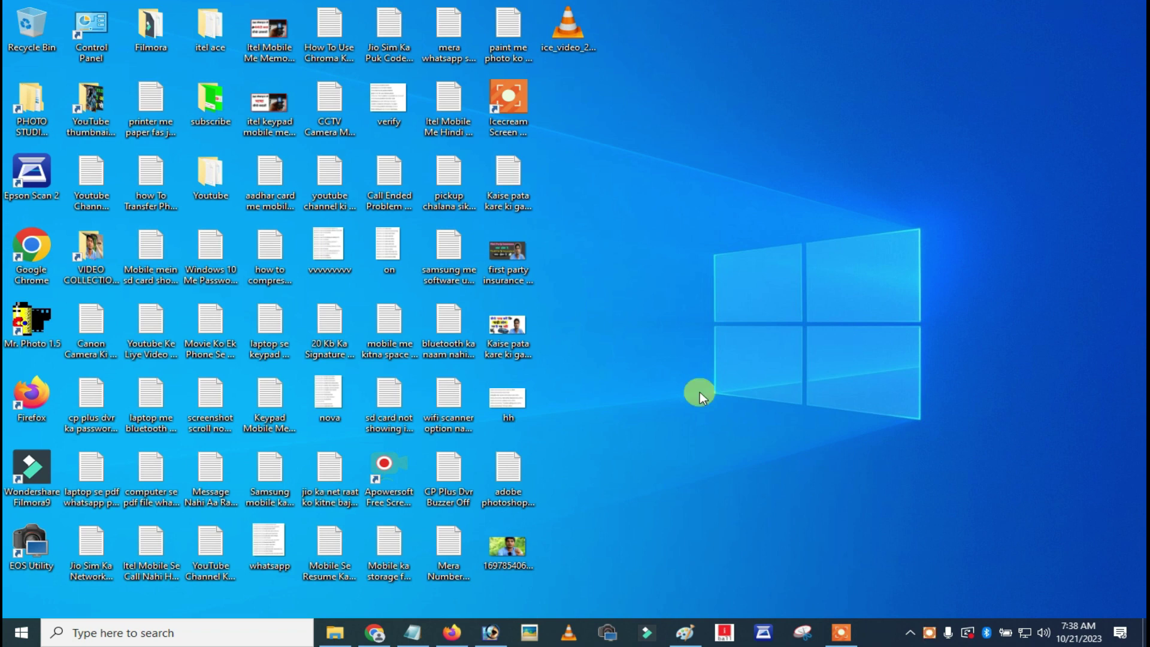
{"action": "left_click_drag", "start_coordinate": [507, 546], "coordinate": [771, 382]}
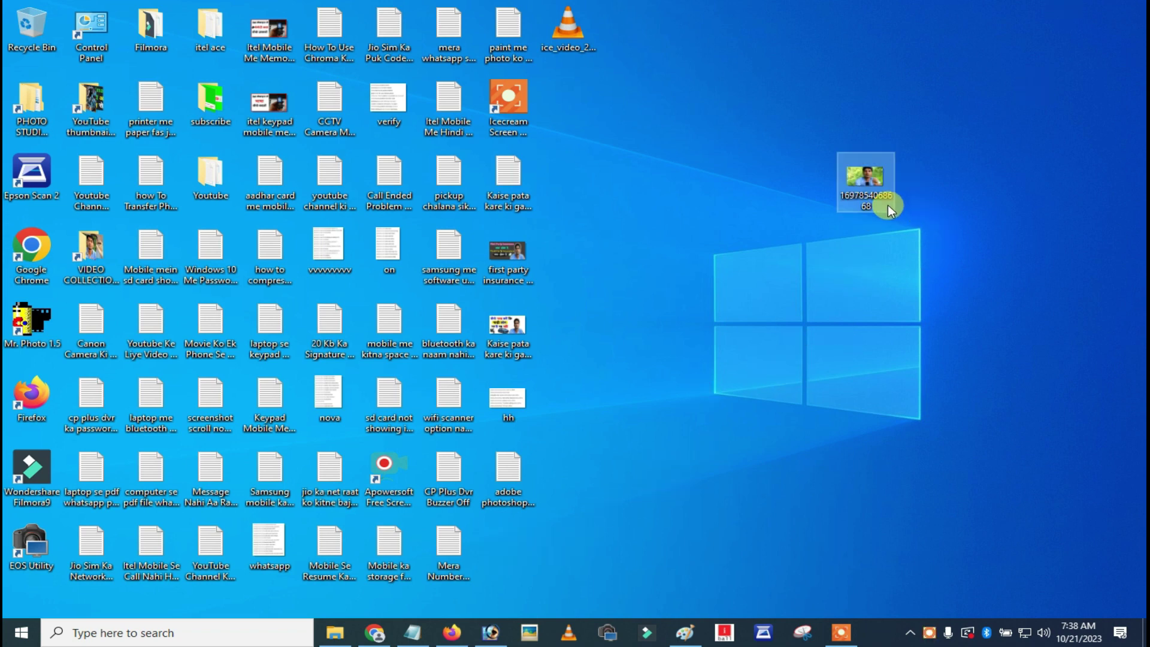
{"action": "mouse_move", "coordinate": [860, 196]}
{"action": "left_mouse_down"}
{"action": "mouse_move", "coordinate": [873, 190]}
{"action": "mouse_move", "coordinate": [622, 495]}
{"action": "mouse_move", "coordinate": [546, 427]}
{"action": "left_mouse_up"}
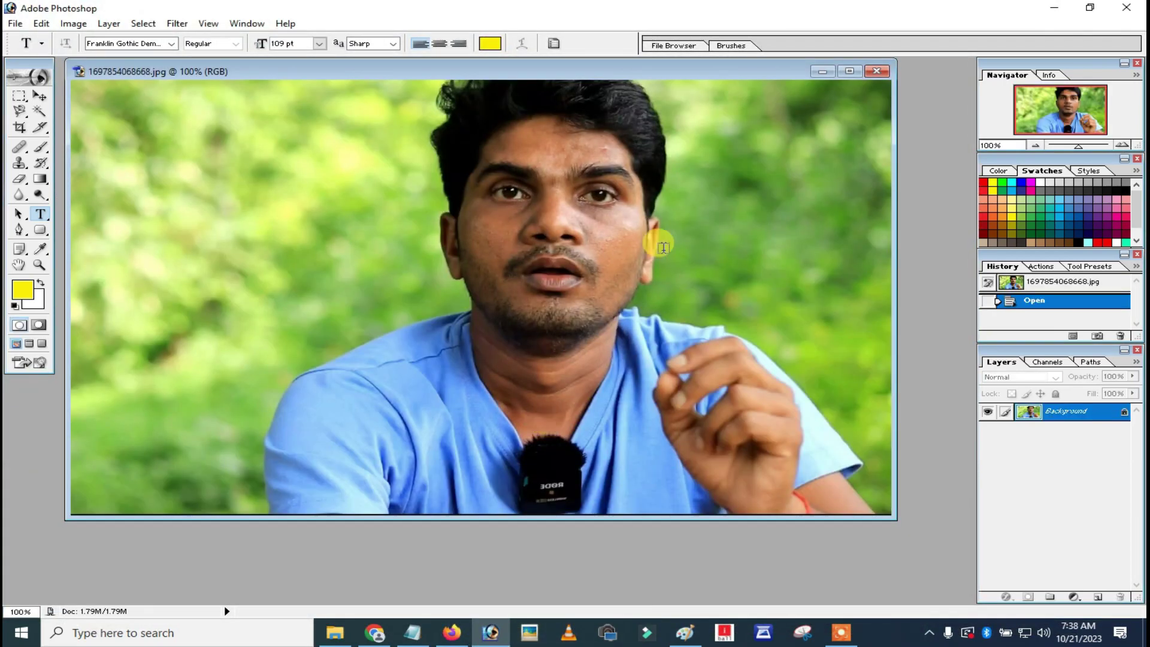
- Maximize the photo's document window and switch to the Polygonal Lasso Tool
{"action": "left_click", "coordinate": [851, 72]}
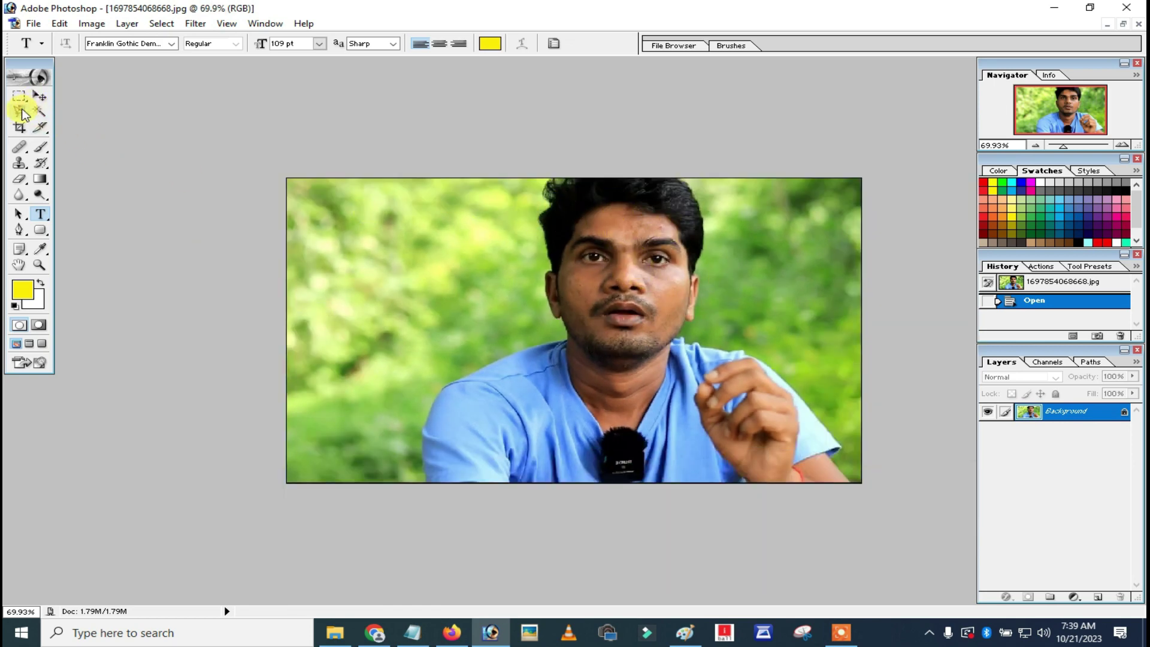
{"action": "left_click", "coordinate": [19, 112]}
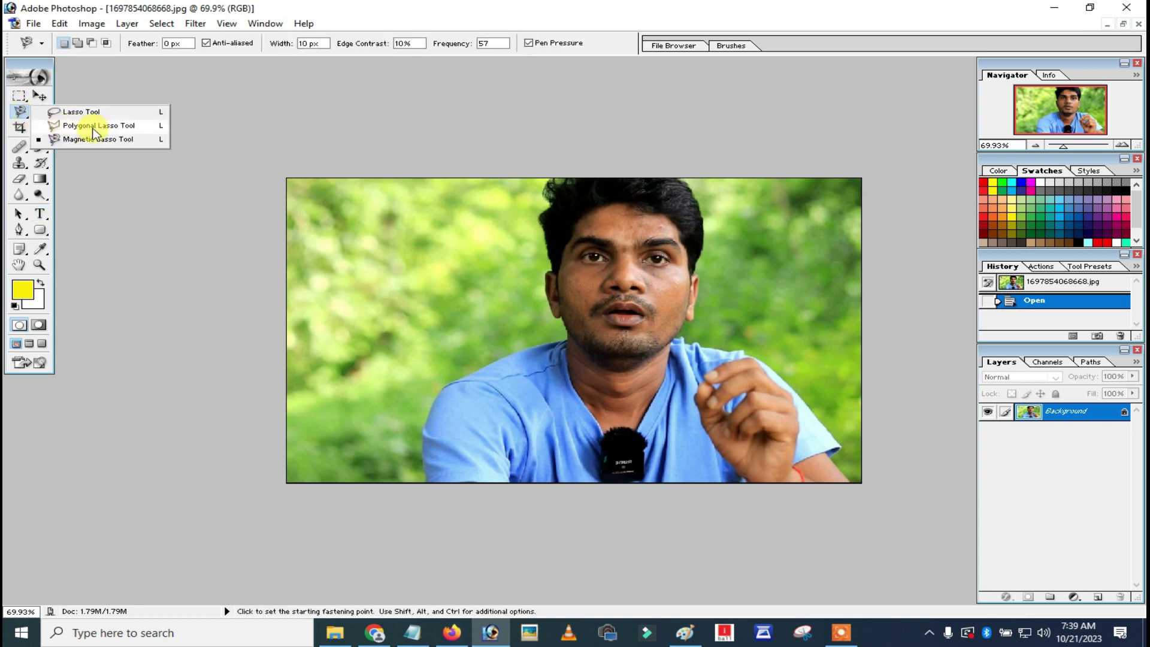
{"action": "left_click", "coordinate": [20, 113]}
{"action": "left_click", "coordinate": [90, 125]}
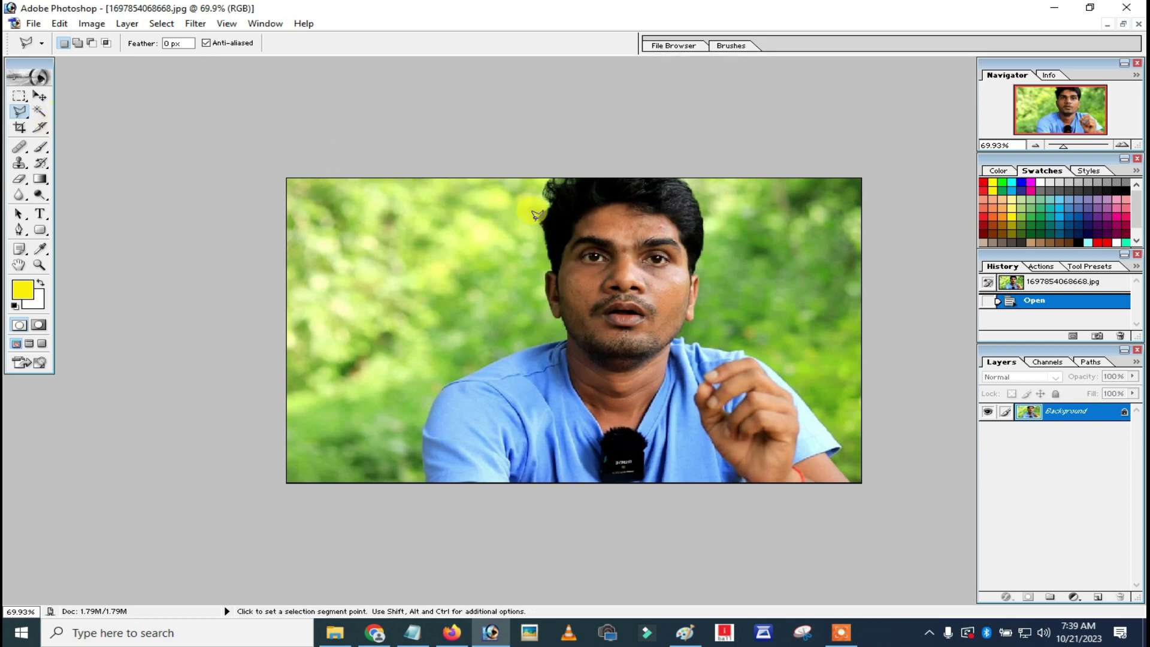
- Crop to width 35 mm, height 45 mm, resolution 300, framing the man's head and shoulders
{"action": "left_click", "coordinate": [20, 128]}
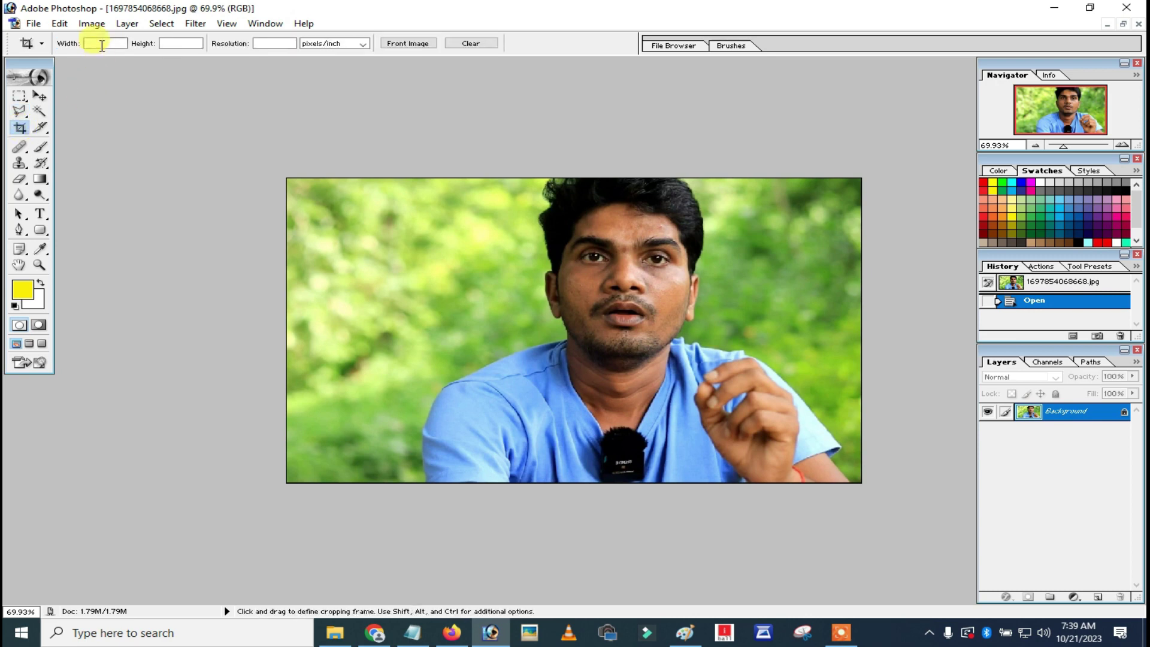
{"action": "type", "text": "35"}
{"action": "type", "text": "mm"}
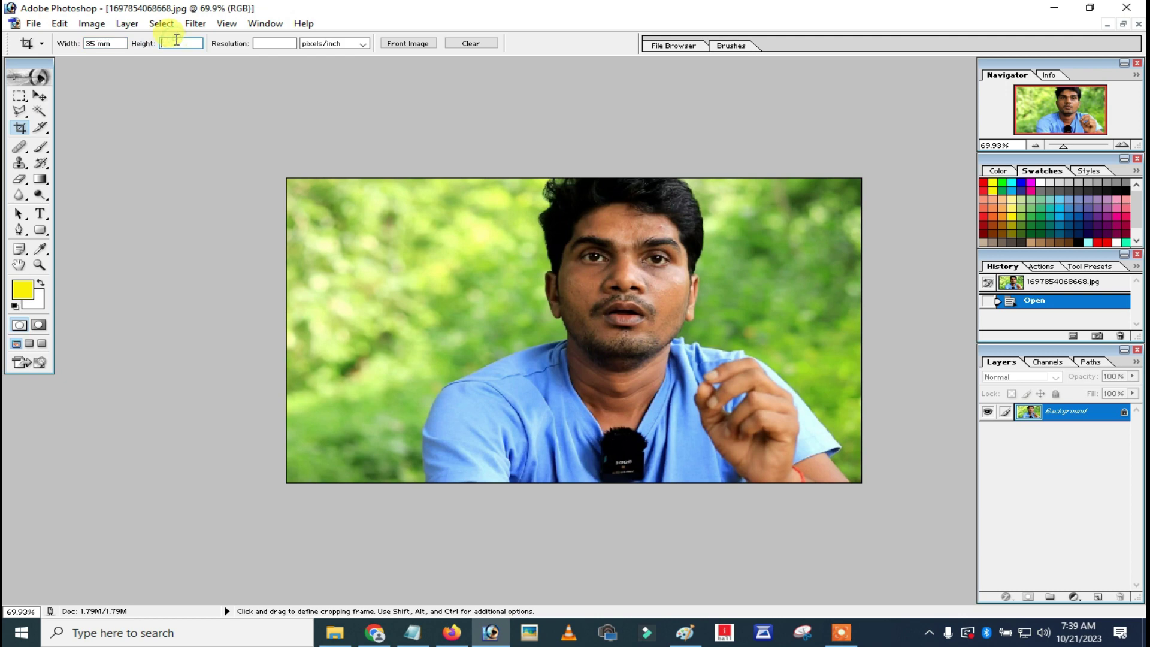
{"action": "type", "text": "45mm"}
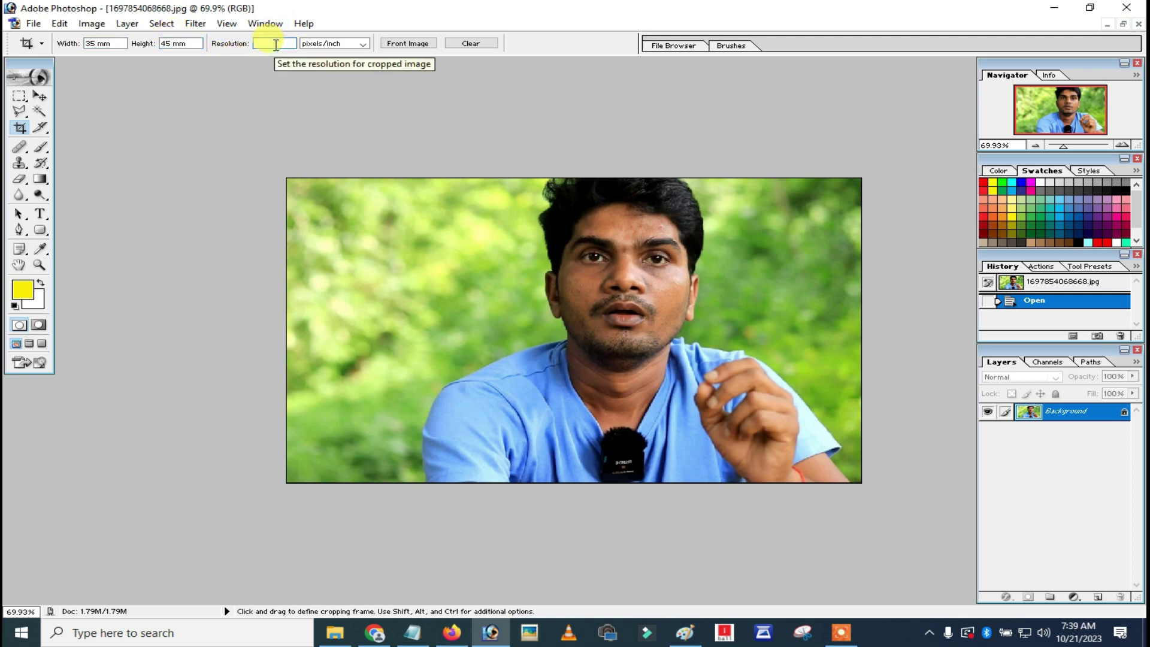
{"action": "type", "text": "300"}
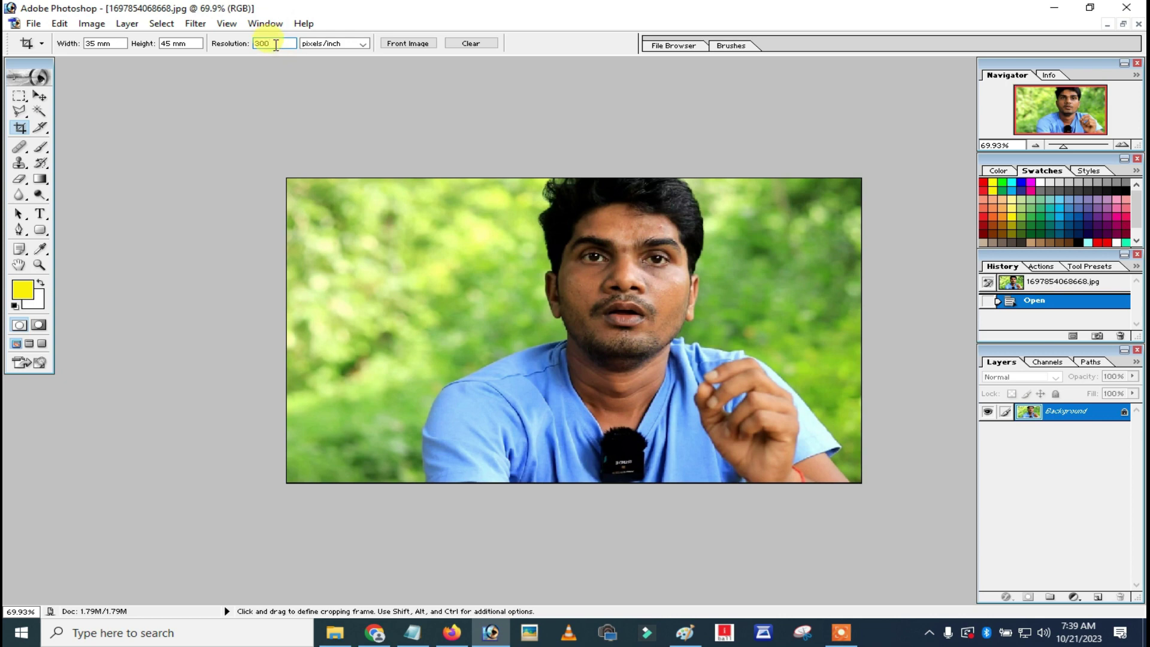
{"action": "left_click_drag", "start_coordinate": [413, 168], "coordinate": [885, 483]}
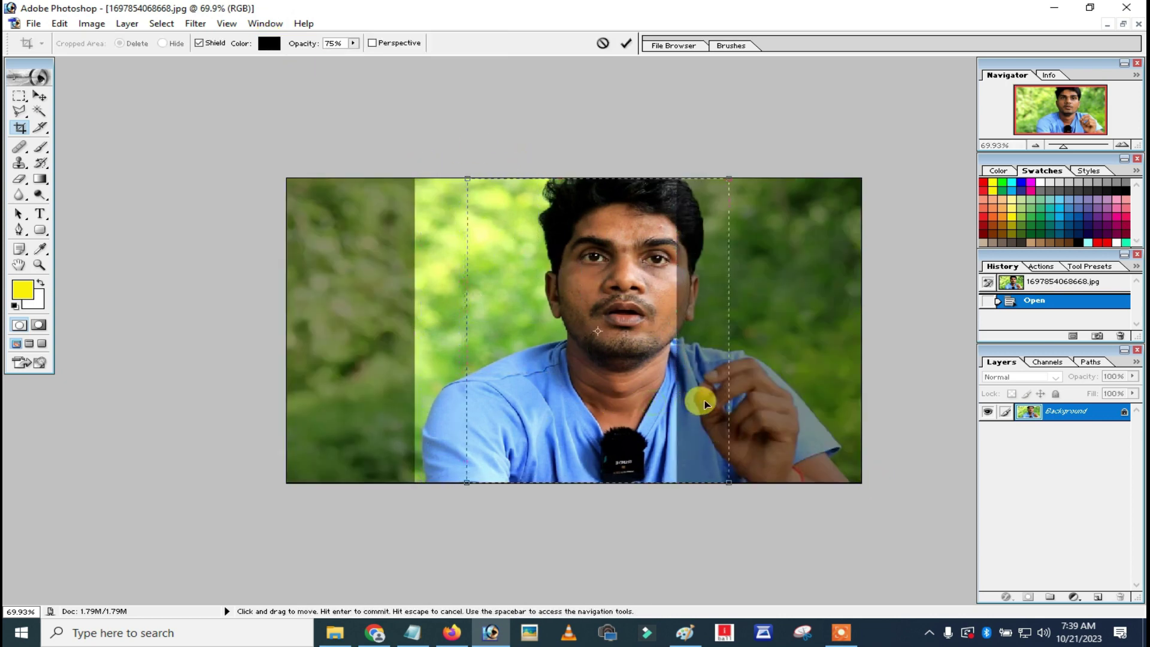
{"action": "mouse_move", "coordinate": [729, 482]}
{"action": "left_mouse_down"}
{"action": "mouse_move", "coordinate": [747, 499]}
{"action": "mouse_move", "coordinate": [729, 444]}
{"action": "mouse_move", "coordinate": [737, 477]}
{"action": "mouse_move", "coordinate": [754, 487]}
{"action": "left_mouse_up"}
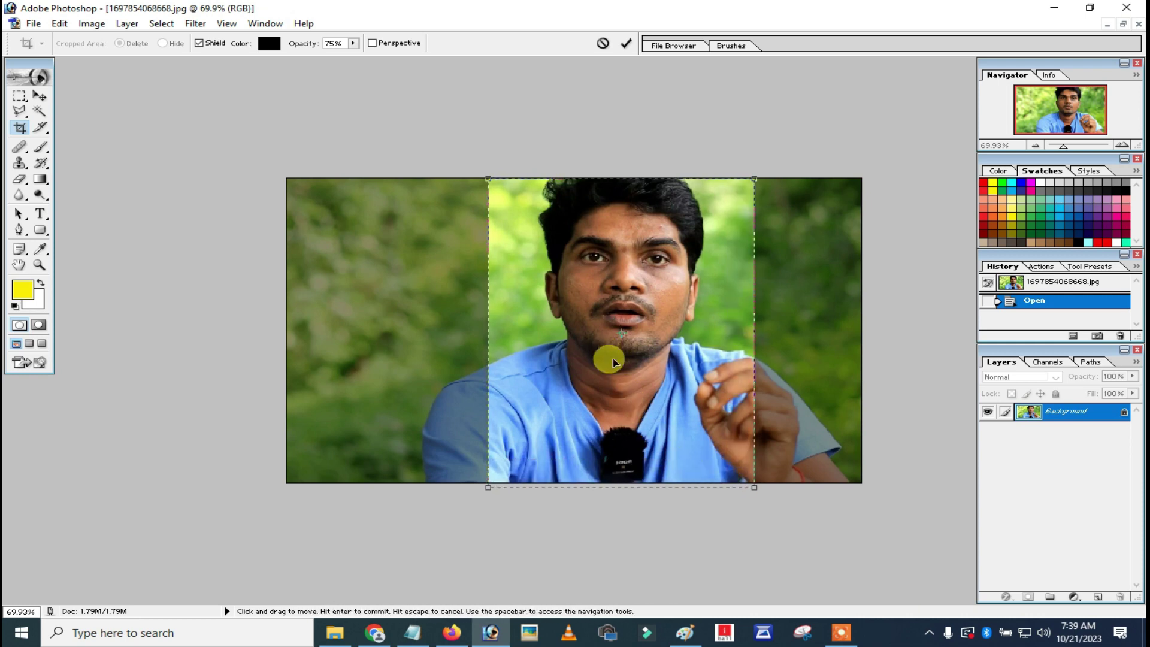
{"action": "left_click_drag", "start_coordinate": [638, 357], "coordinate": [630, 357]}
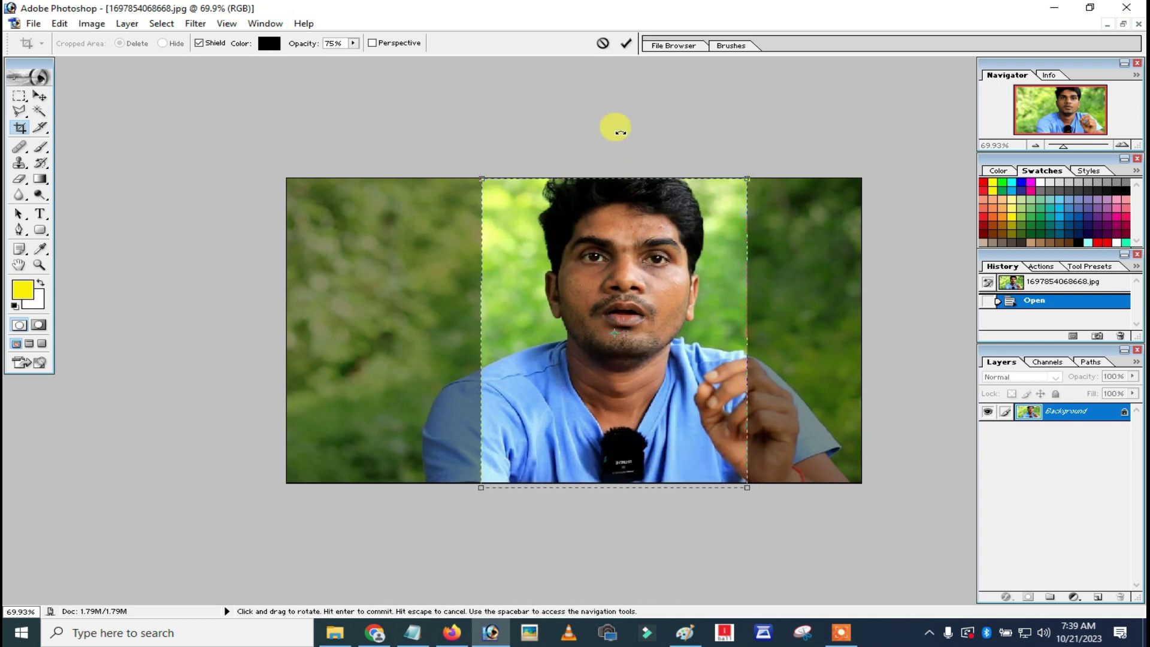
{"action": "left_click", "coordinate": [603, 42]}
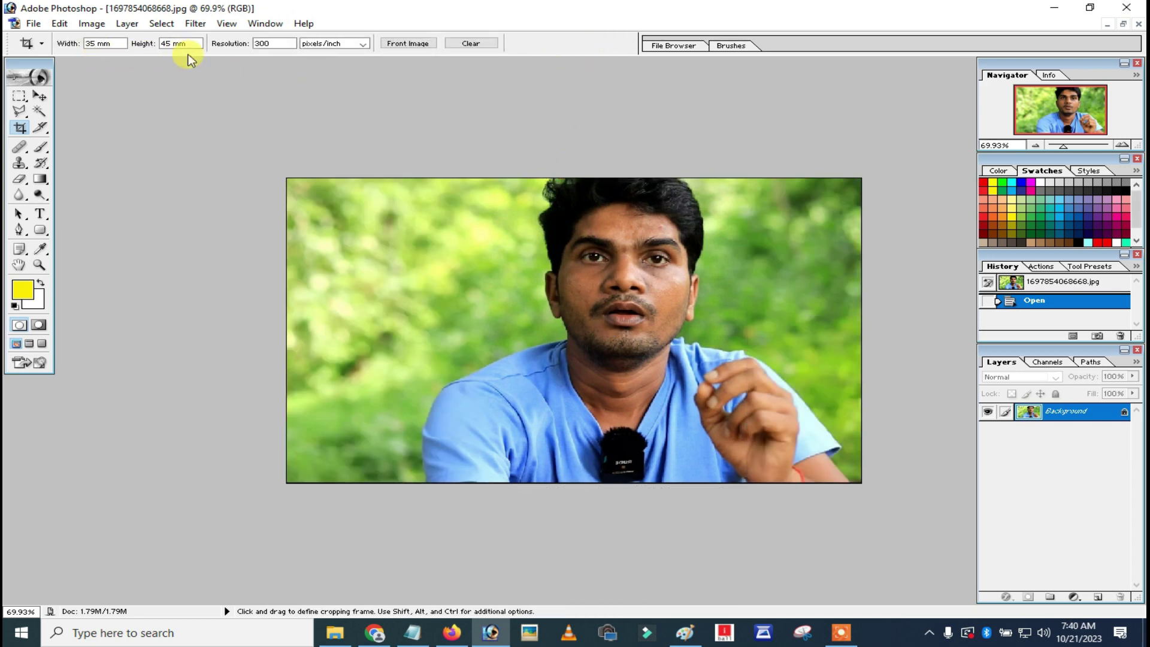
{"action": "left_click_drag", "start_coordinate": [424, 165], "coordinate": [893, 538]}
{"action": "left_click_drag", "start_coordinate": [627, 438], "coordinate": [692, 444]}
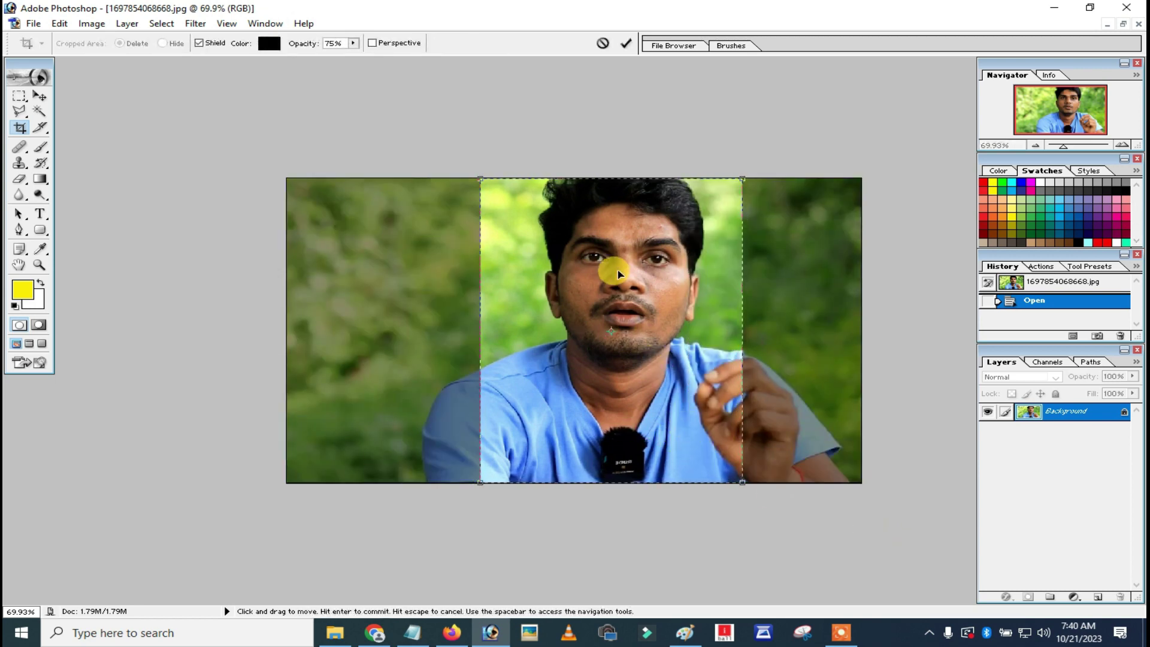
{"action": "left_click", "coordinate": [625, 47]}
{"action": "key", "text": "ctrl+0"}
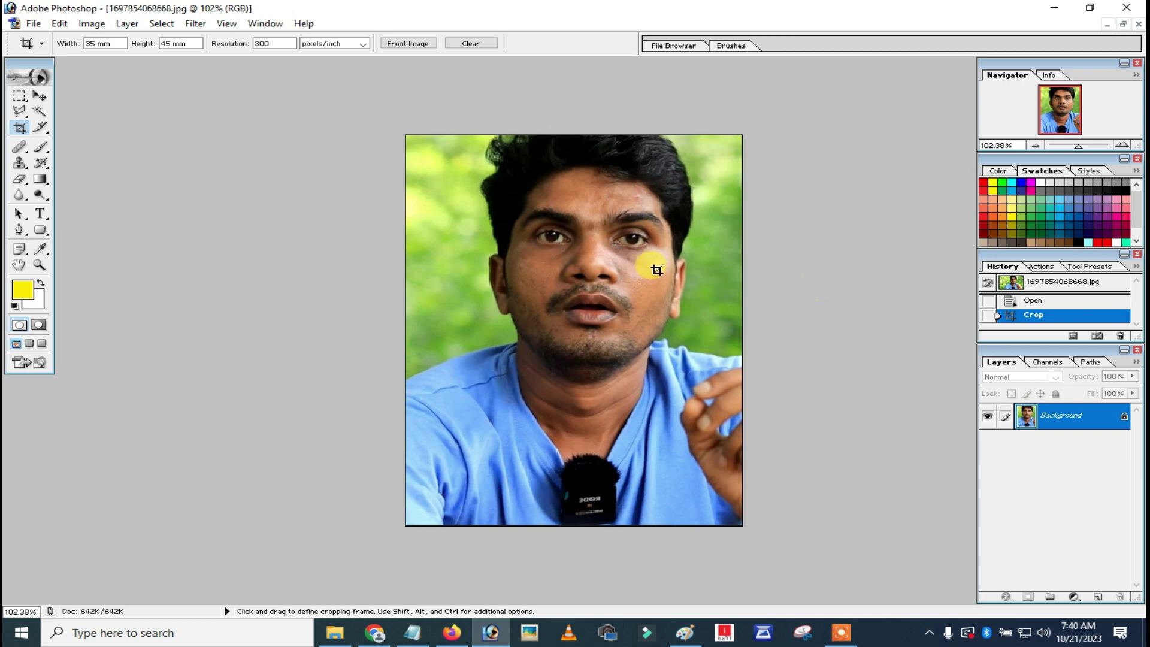
{"action": "left_click", "coordinate": [20, 116]}
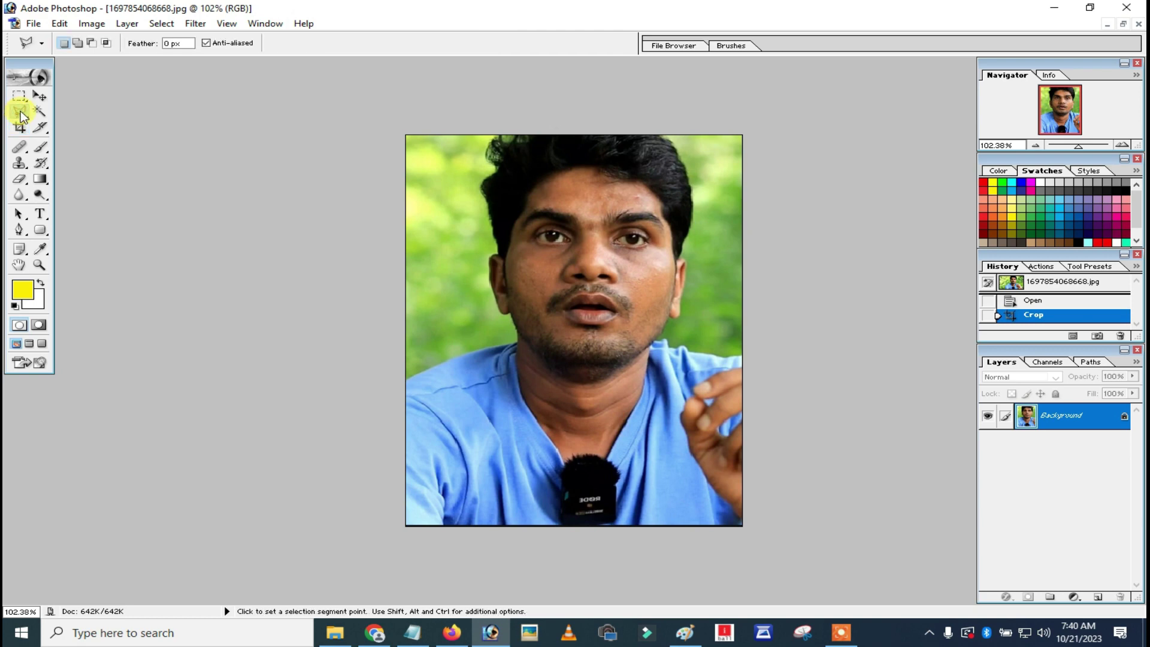
{"action": "left_click_drag", "start_coordinate": [20, 116], "coordinate": [78, 126]}
{"action": "left_click", "coordinate": [403, 380]}
{"action": "left_click", "coordinate": [515, 343]}
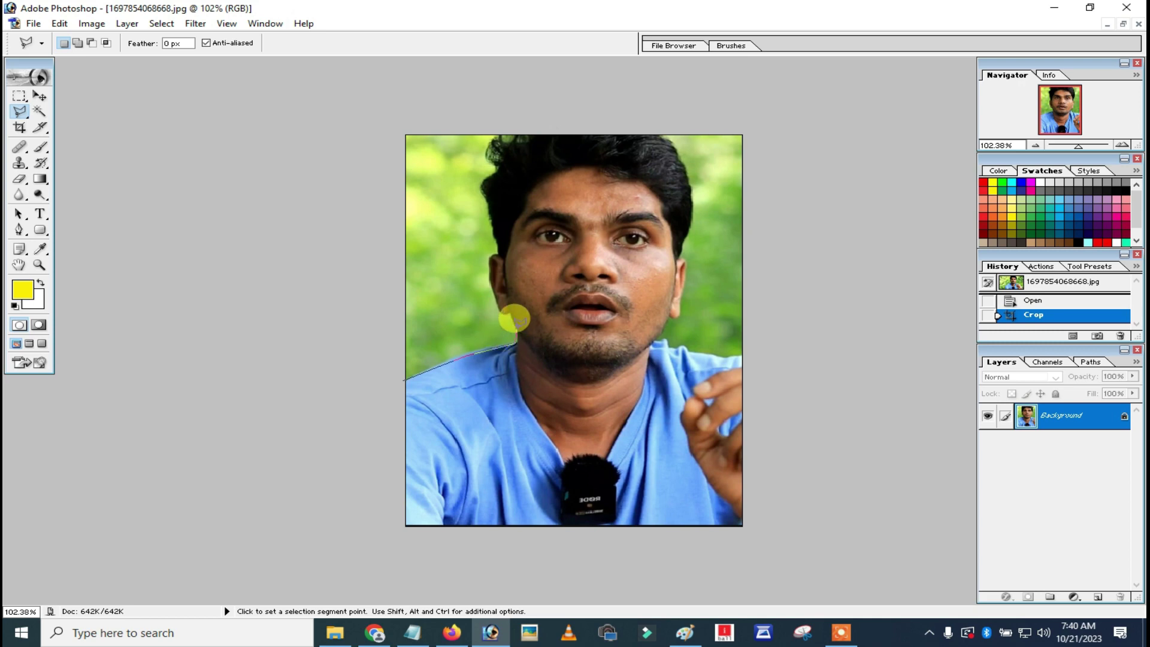
{"action": "left_click", "coordinate": [504, 307]}
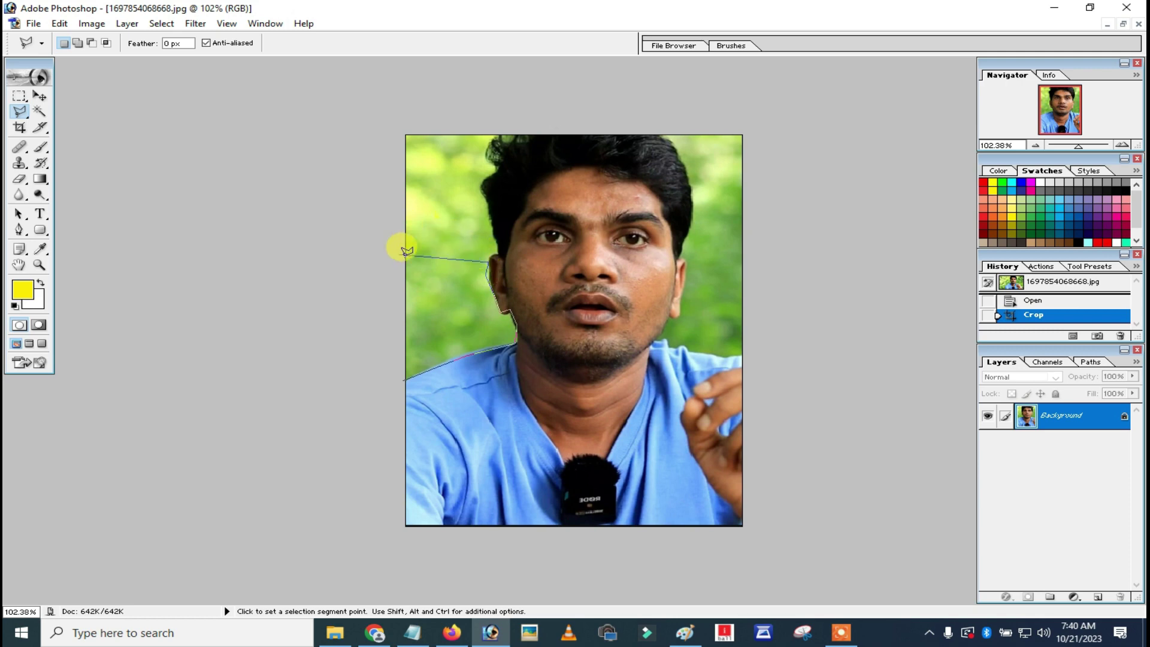
{"action": "double_click", "coordinate": [481, 254]}
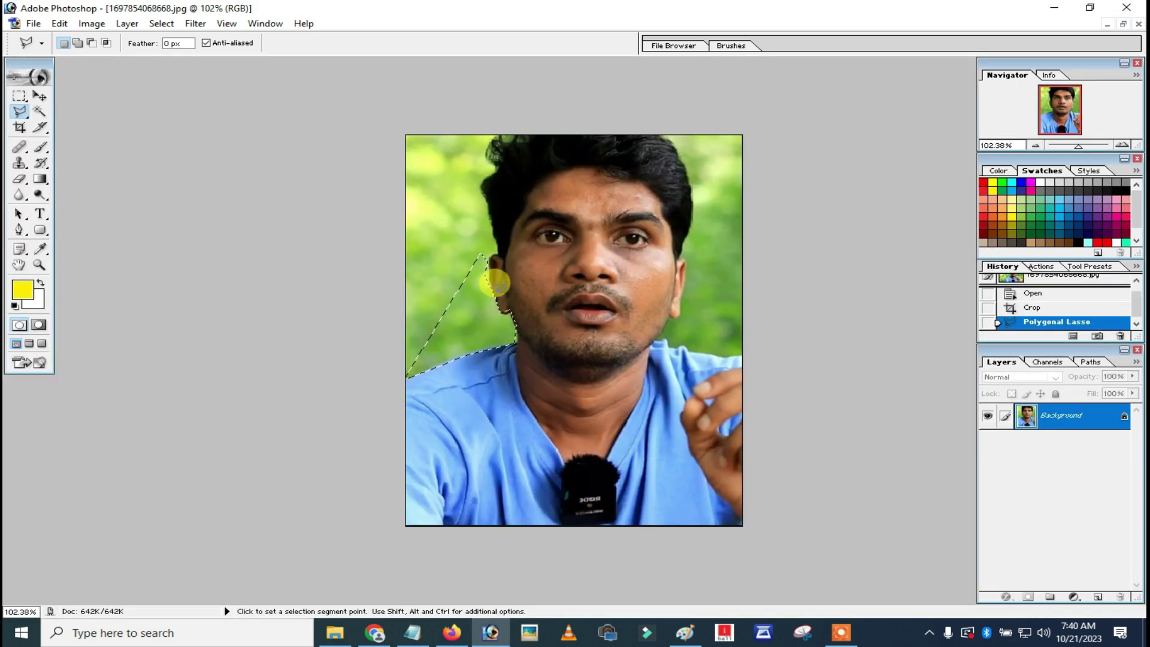
{"action": "left_click", "coordinate": [495, 284]}
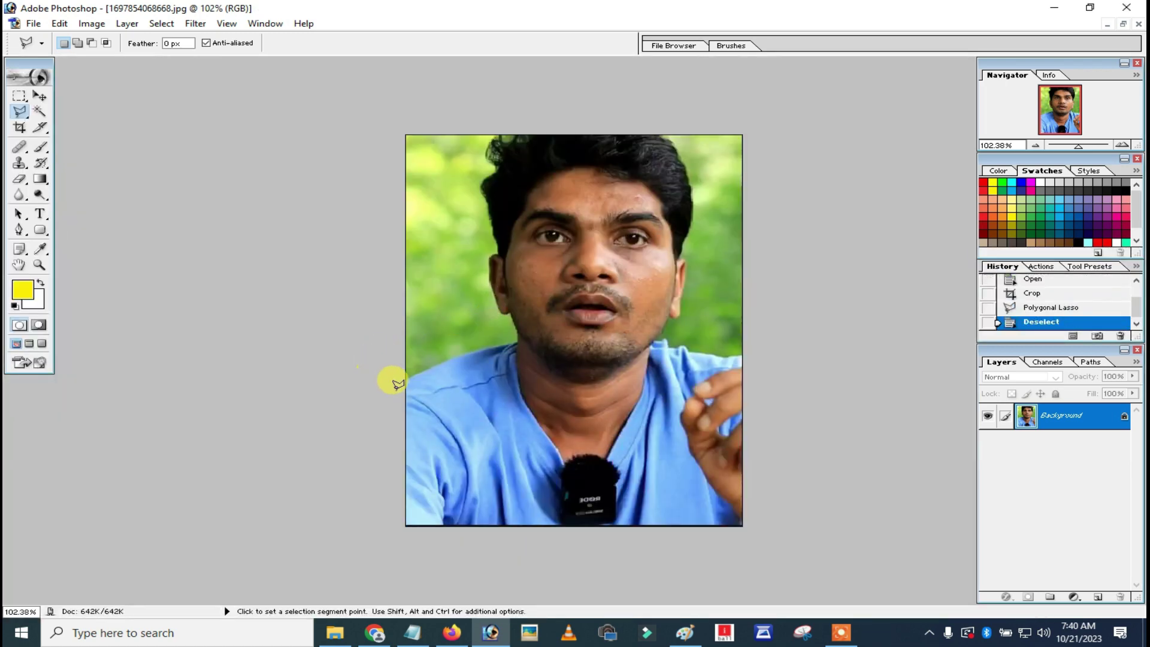
- Trace a polygonal outline from the left shoulder up the jaw, ear and hairline over the head
{"action": "left_click", "coordinate": [399, 381]}
{"action": "left_click", "coordinate": [515, 338]}
{"action": "left_click", "coordinate": [516, 319]}
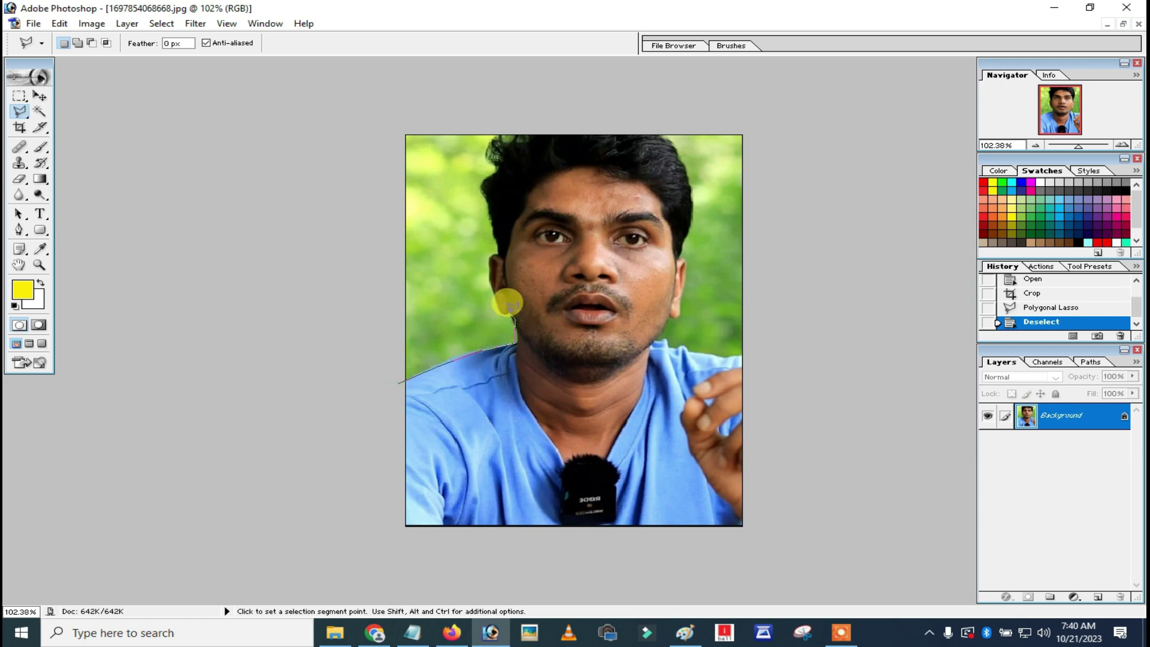
{"action": "left_click", "coordinate": [493, 309]}
{"action": "left_click", "coordinate": [490, 284]}
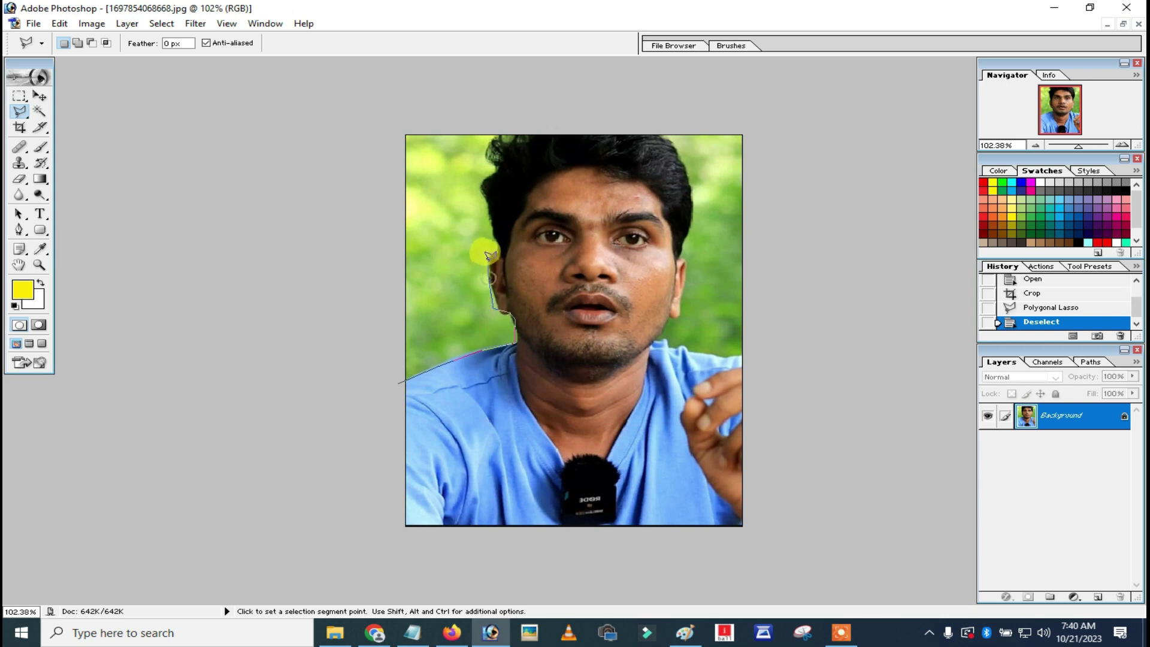
{"action": "left_click", "coordinate": [493, 257]}
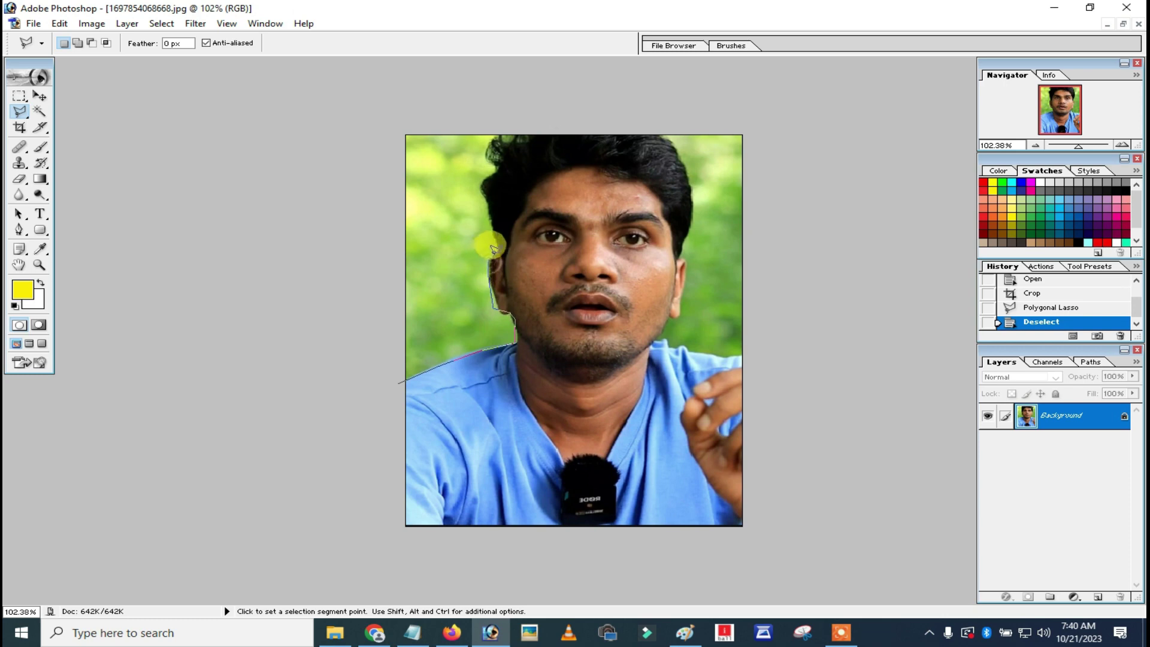
{"action": "left_click", "coordinate": [483, 190]}
{"action": "left_click", "coordinate": [491, 166]}
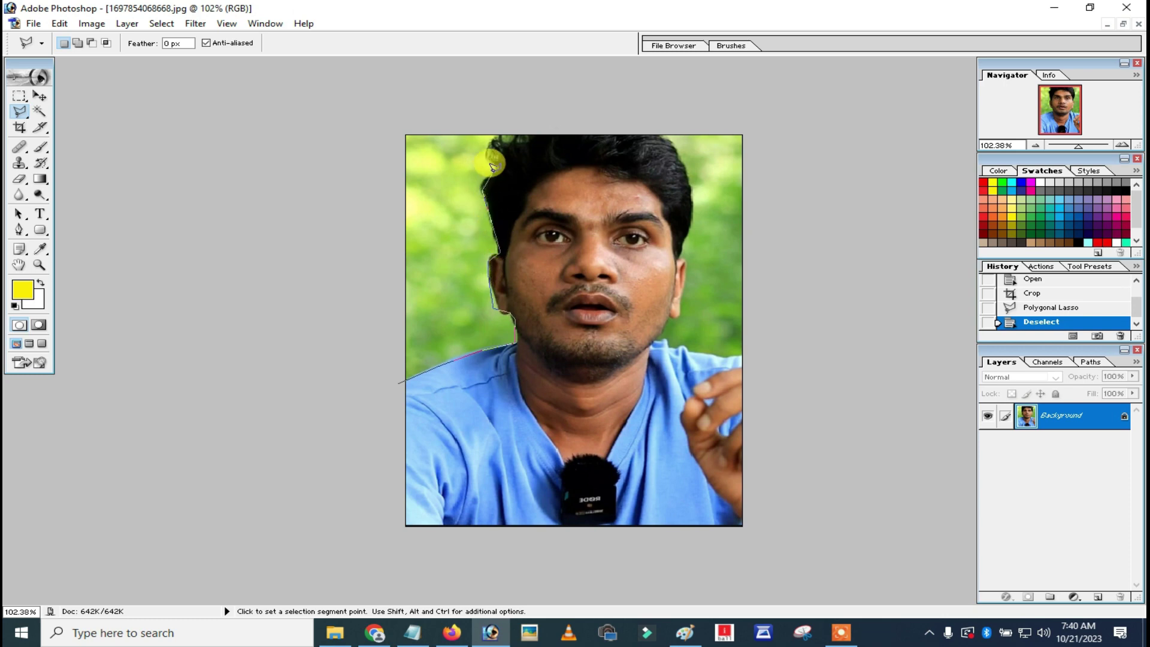
{"action": "left_click", "coordinate": [532, 126]}
{"action": "left_click", "coordinate": [668, 135]}
{"action": "left_click", "coordinate": [679, 160]}
- Continue the outline down the right hair and shoulder, around the photo's edges, and close it
{"action": "left_click", "coordinate": [692, 199]}
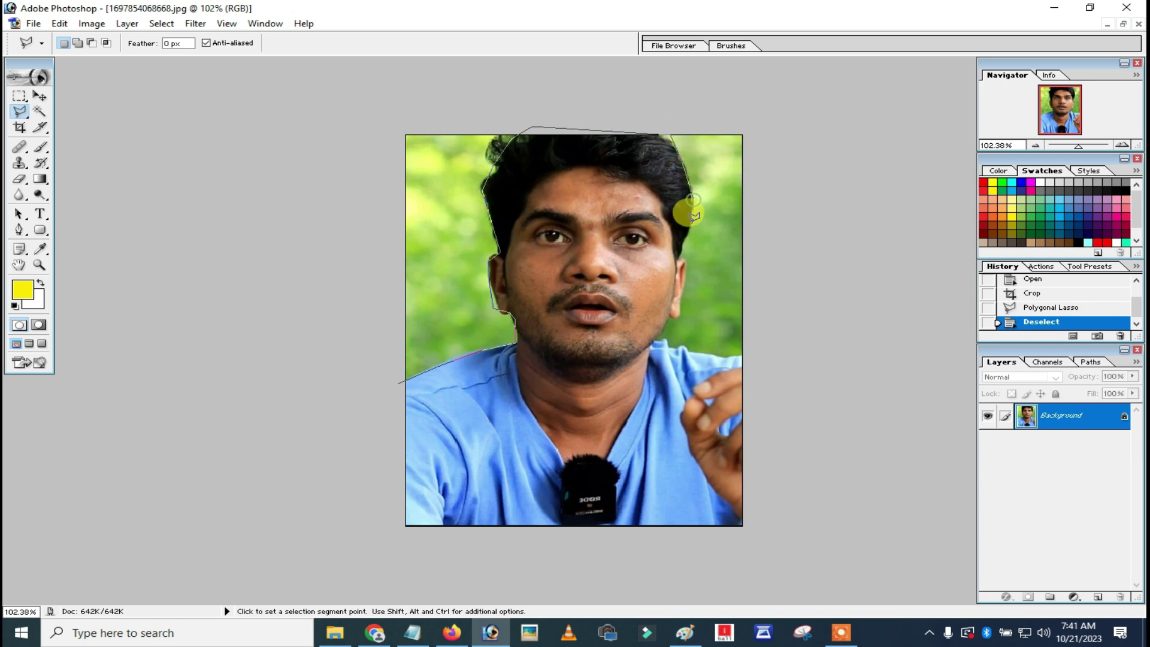
{"action": "left_click", "coordinate": [681, 259]}
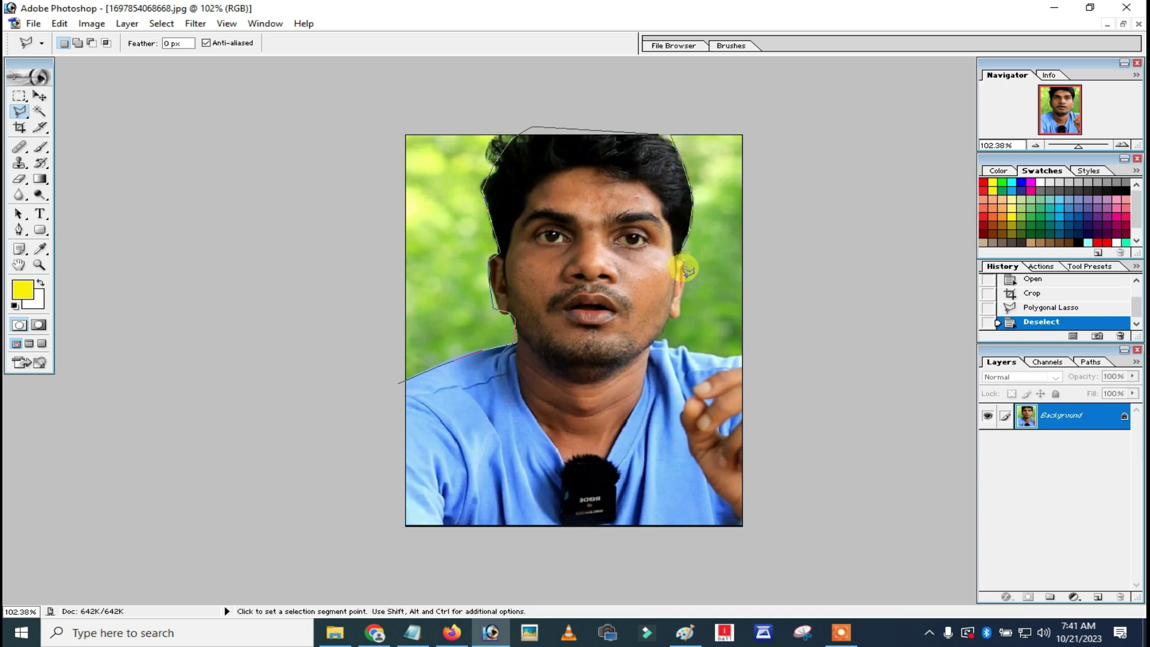
{"action": "left_click", "coordinate": [672, 318]}
{"action": "left_click", "coordinate": [662, 339]}
{"action": "left_click", "coordinate": [770, 357]}
{"action": "left_click", "coordinate": [908, 103]}
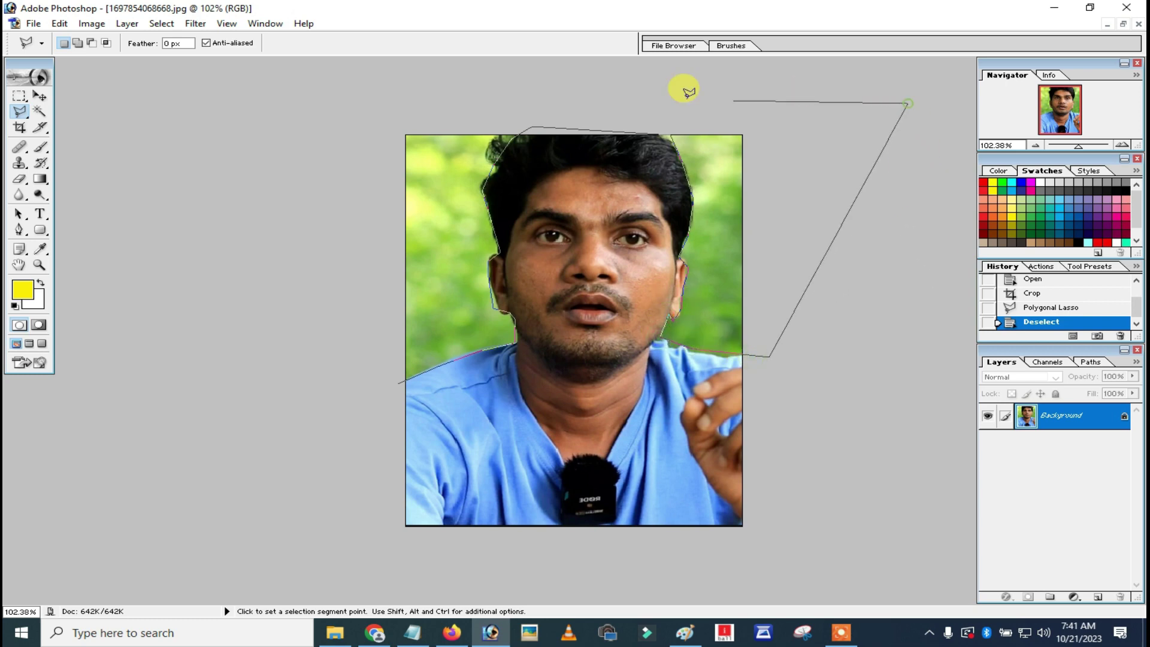
{"action": "left_click", "coordinate": [301, 96]}
{"action": "left_click", "coordinate": [291, 352]}
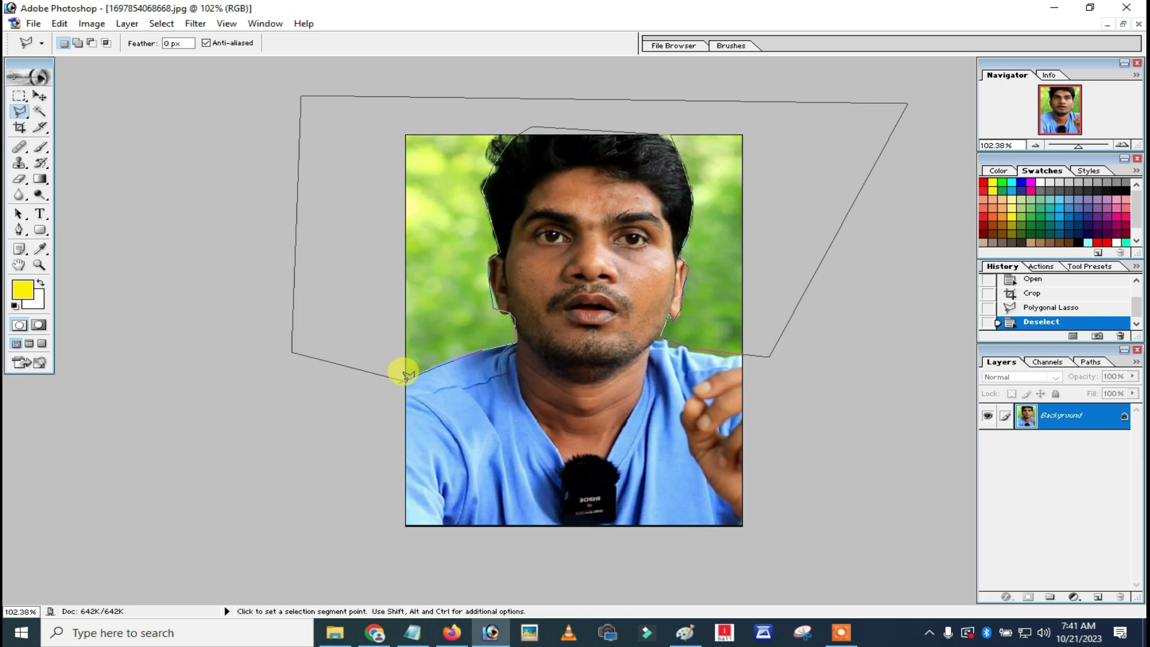
{"action": "left_click", "coordinate": [407, 376]}
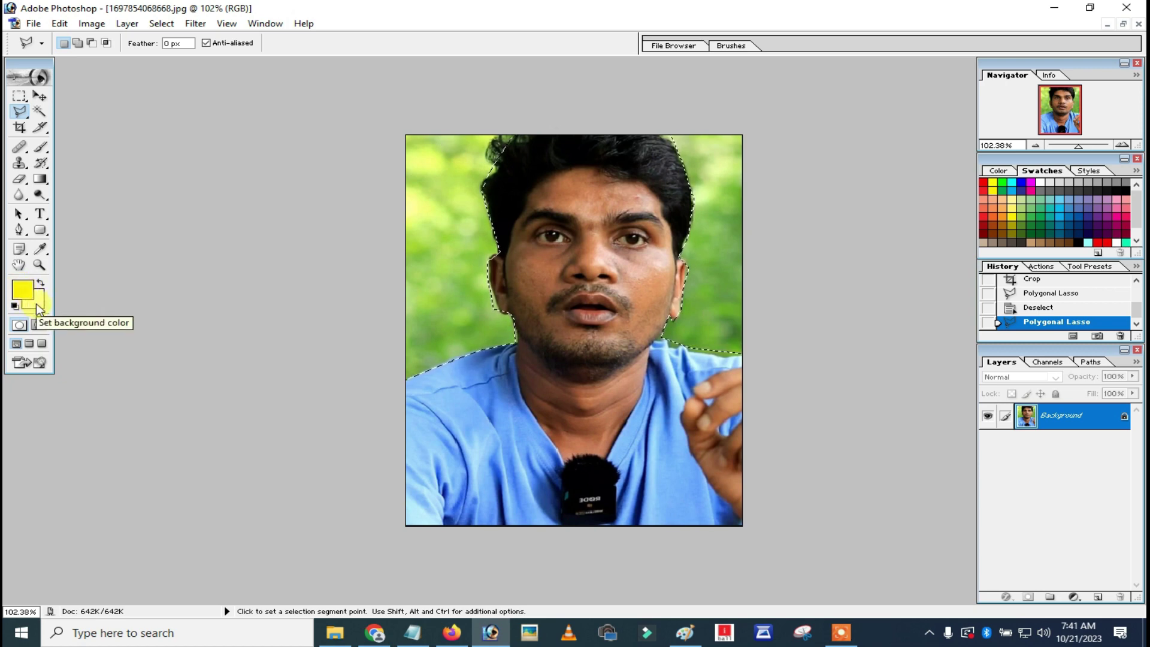
- Set the background colour swatch to blue #0170FA in the Color Picker
{"action": "left_click", "coordinate": [37, 304]}
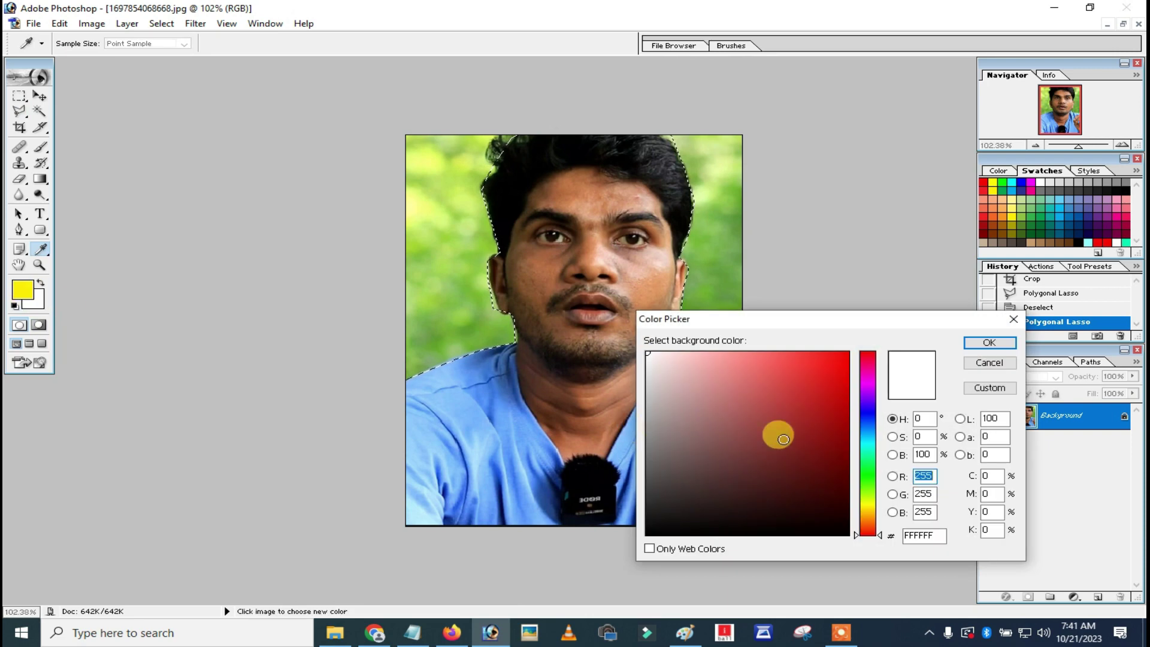
{"action": "left_click", "coordinate": [868, 430]}
{"action": "left_click", "coordinate": [848, 358]}
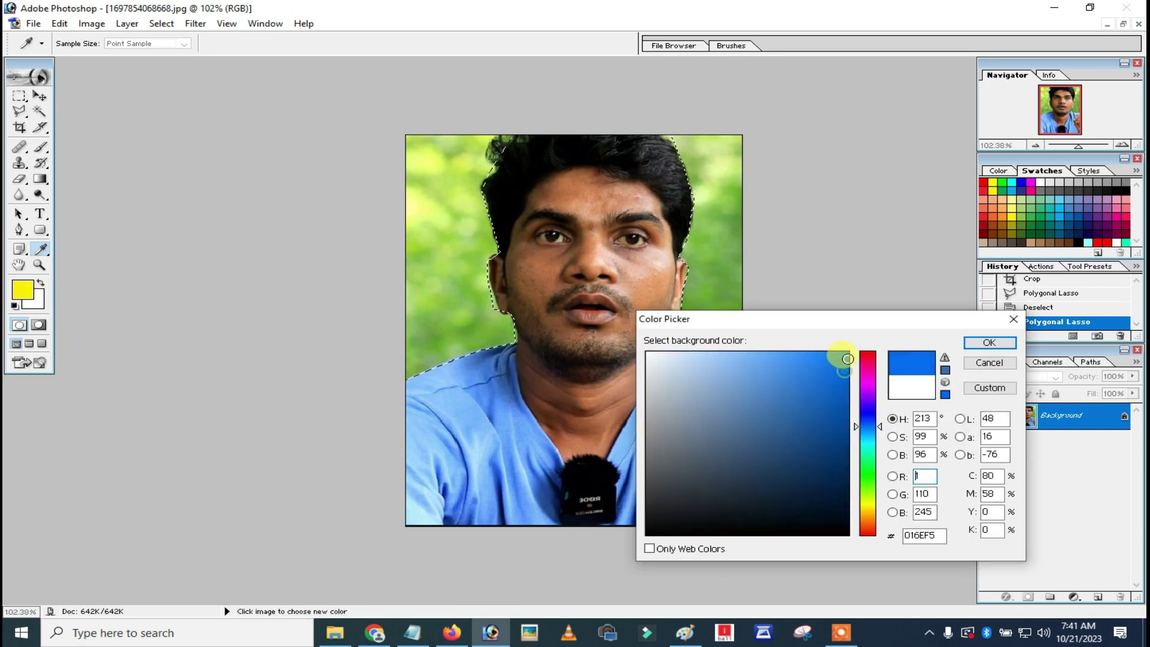
{"action": "left_click", "coordinate": [846, 357]}
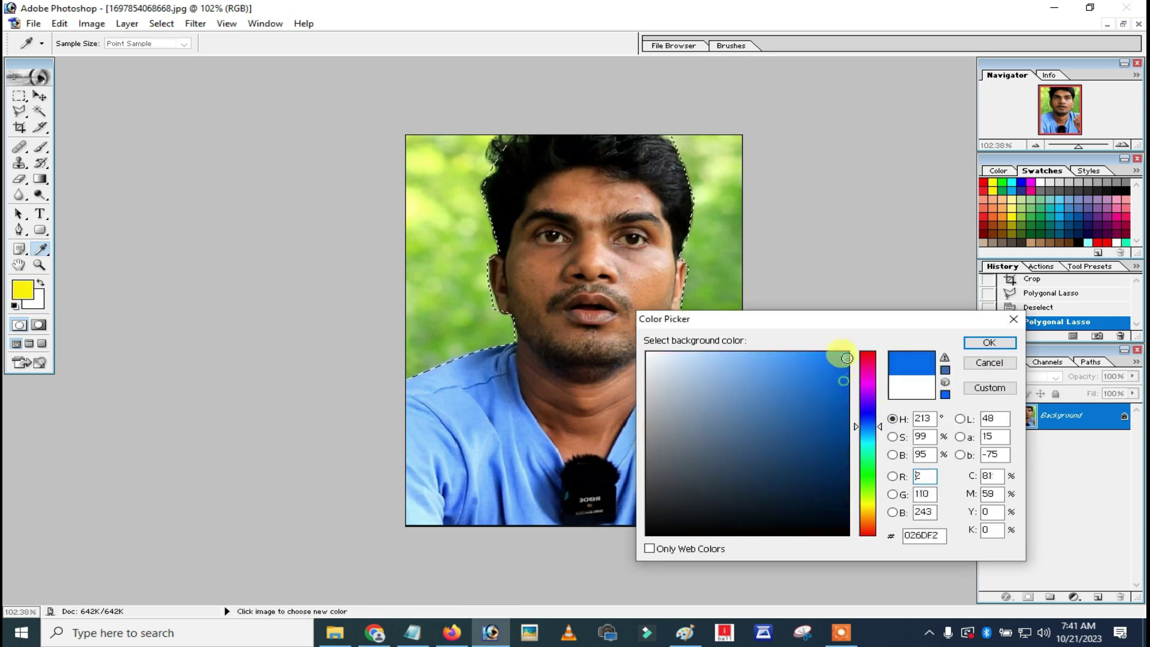
{"action": "left_click", "coordinate": [989, 343]}
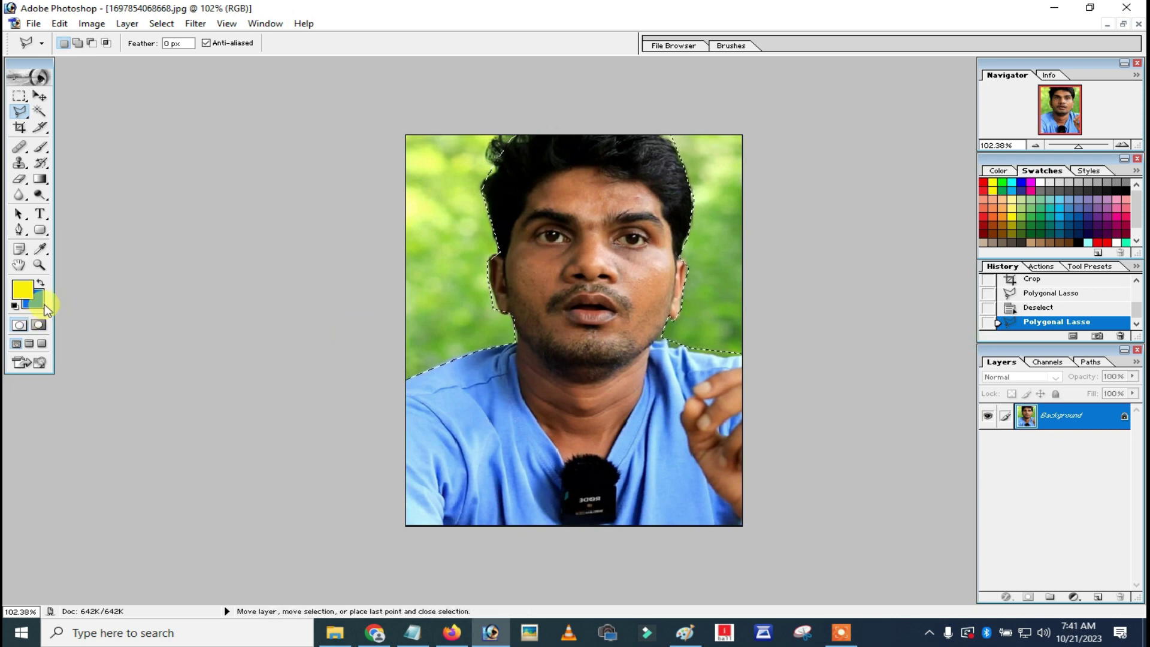
- Fill the selected green backdrop with blue #0170FA and deselect
{"action": "key", "text": "ctrl+BackSpace"}
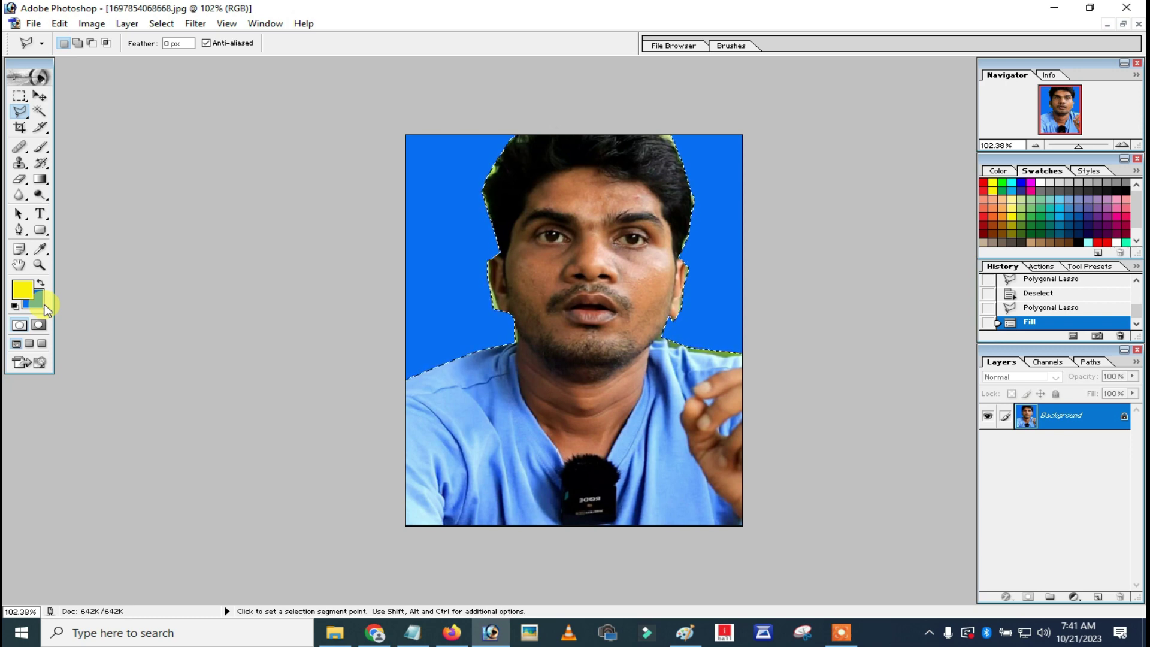
{"action": "key", "text": "ctrl+d"}
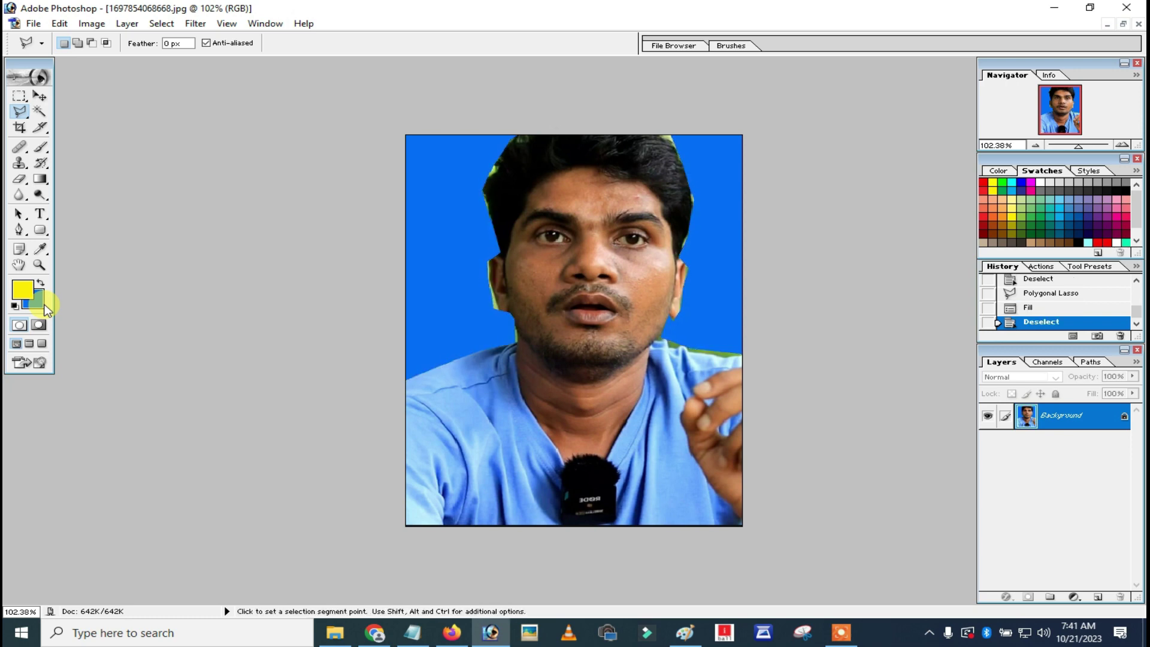
{"action": "key", "text": "ctrl+plus"}
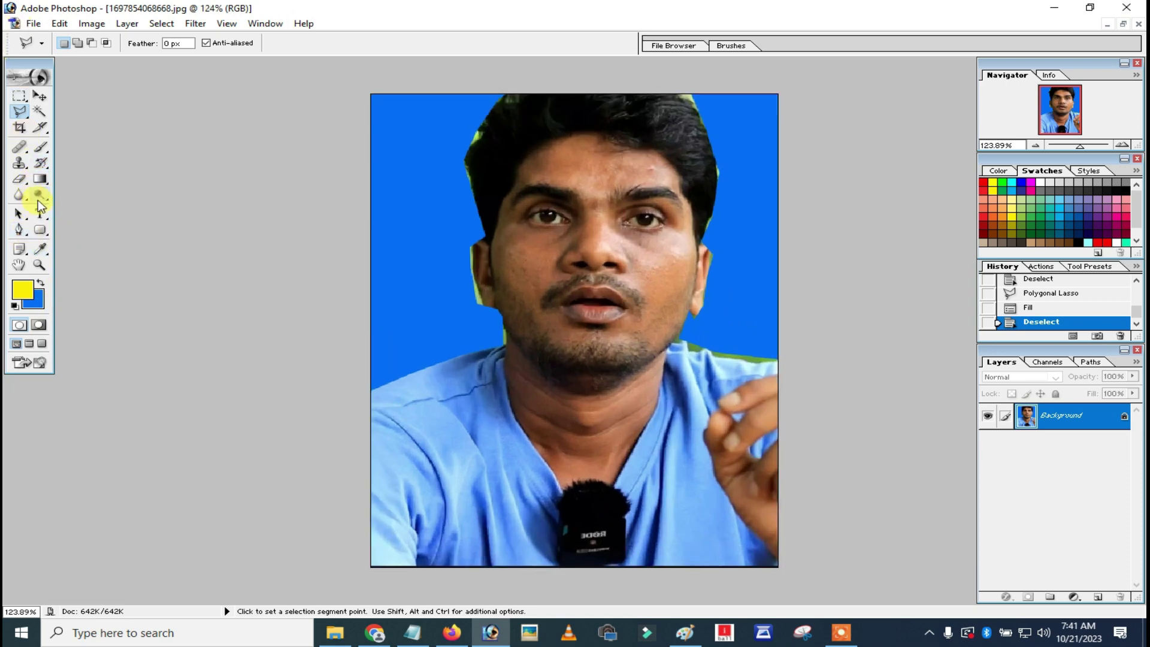
- Zoom to 200% and lasso a triangle over the green fringe beside the left ear
{"action": "left_click", "coordinate": [38, 265]}
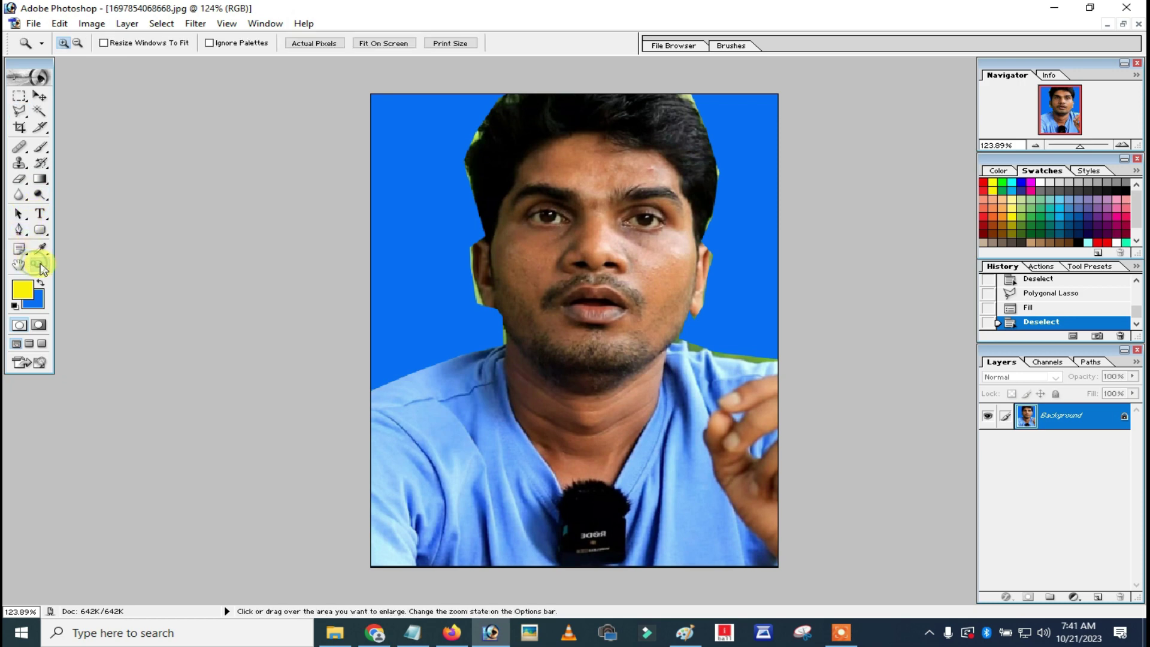
{"action": "left_click", "coordinate": [441, 297]}
{"action": "scroll", "coordinate": [461, 307], "scroll_direction": "up", "scroll_amount": 1}
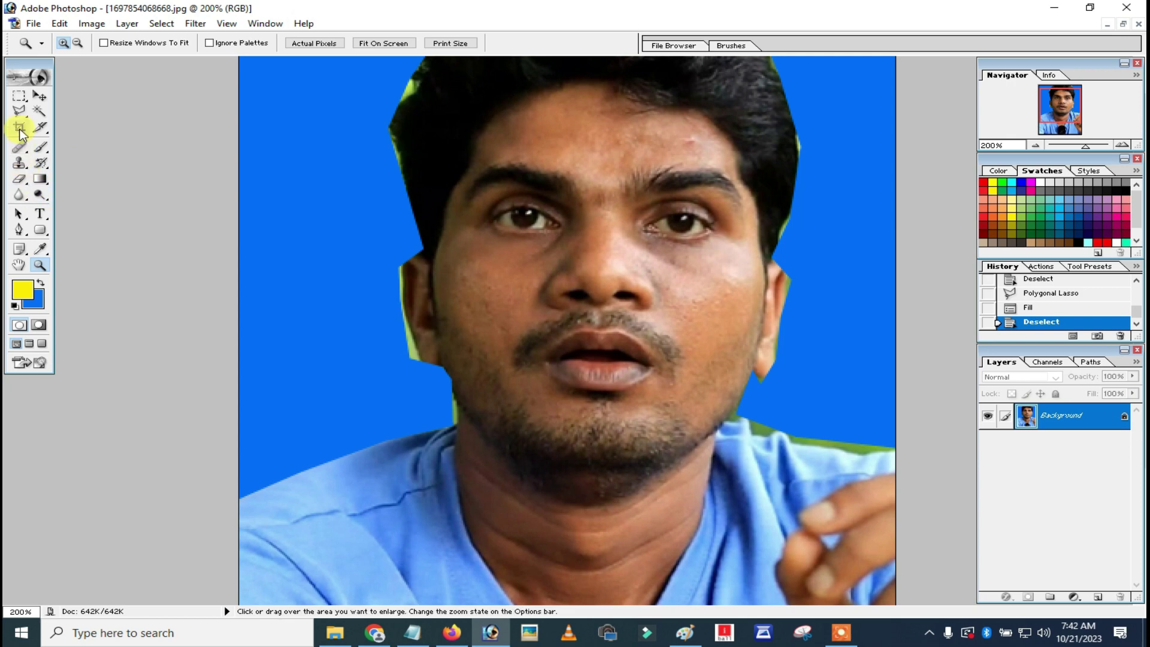
{"action": "left_click", "coordinate": [19, 112]}
{"action": "left_click", "coordinate": [70, 131]}
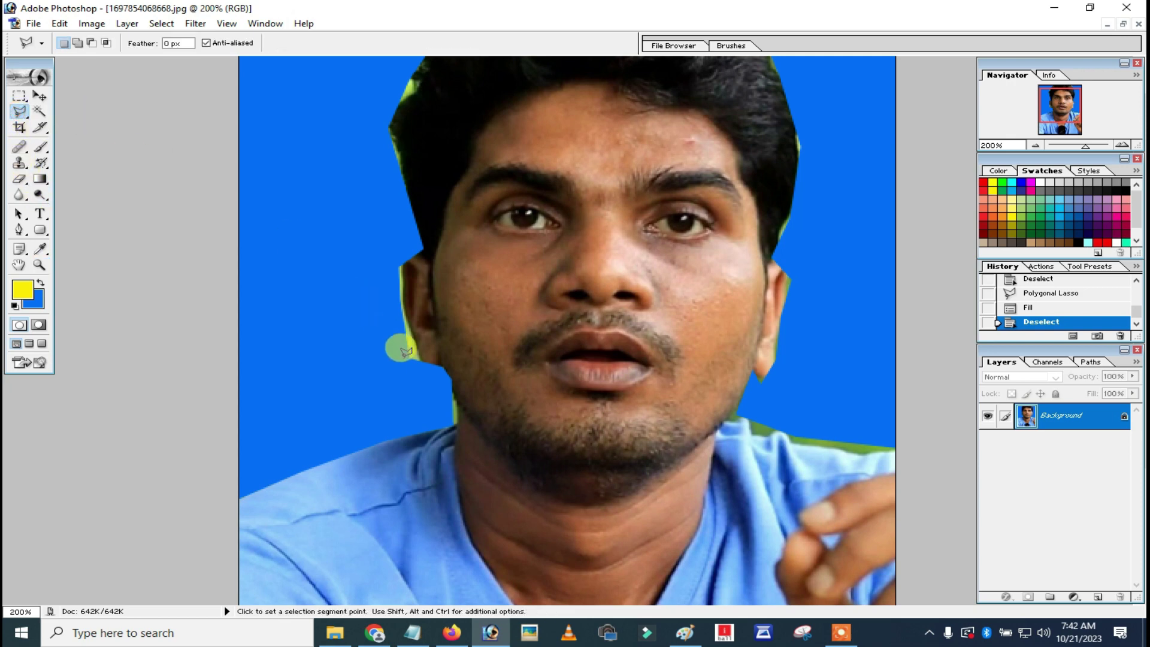
{"action": "left_click", "coordinate": [417, 356]}
{"action": "left_click", "coordinate": [399, 268]}
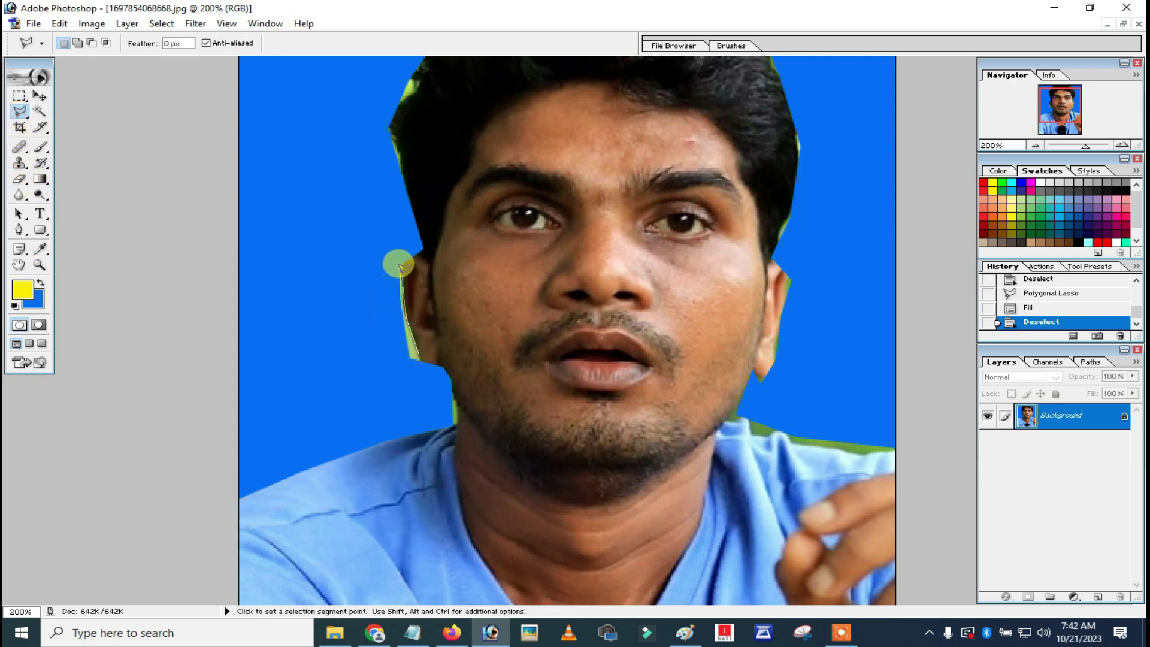
{"action": "left_click", "coordinate": [379, 222]}
{"action": "left_click", "coordinate": [265, 517]}
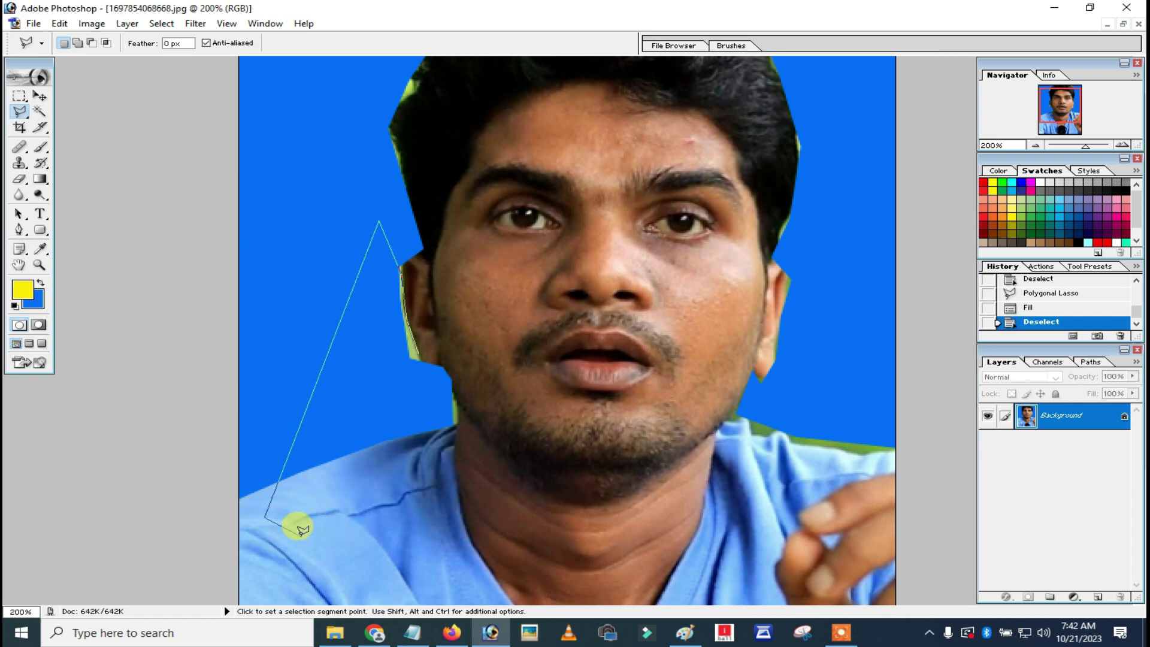
{"action": "key", "text": "BackSpace"}
{"action": "left_click", "coordinate": [272, 418]}
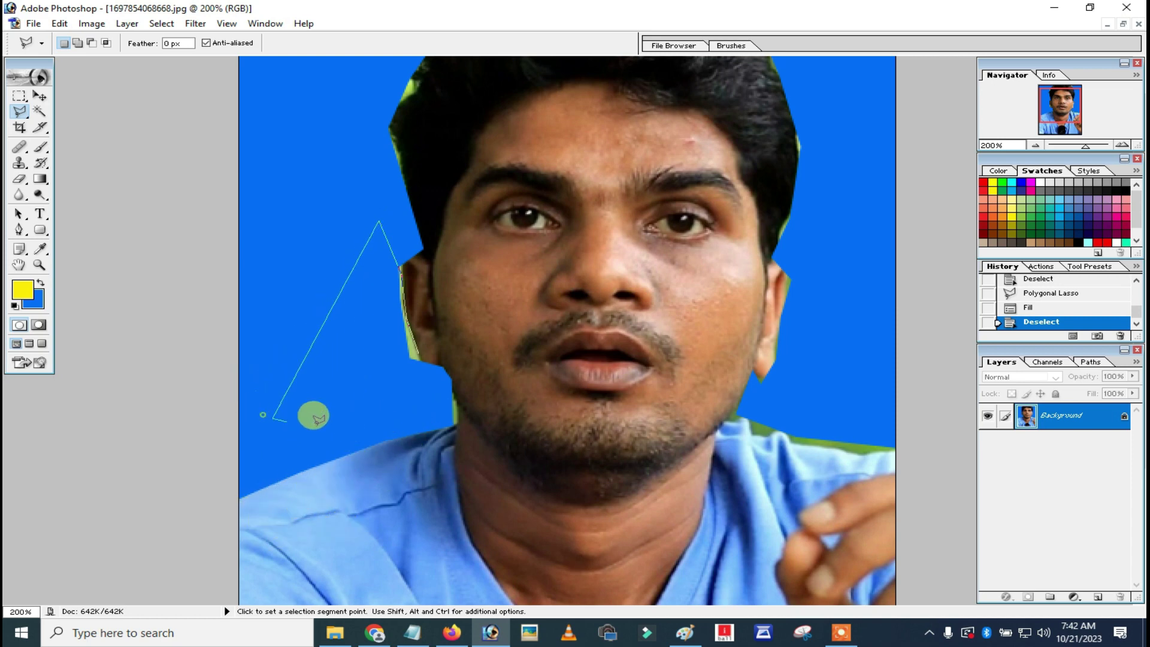
{"action": "left_click", "coordinate": [411, 424]}
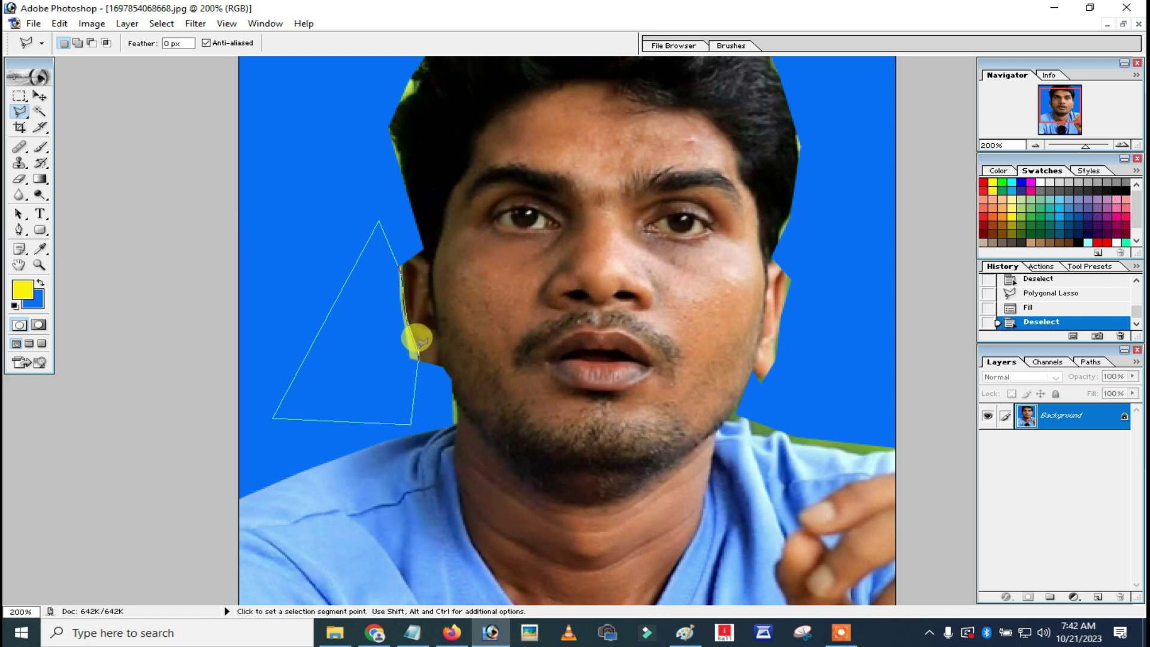
{"action": "double_click", "coordinate": [420, 340]}
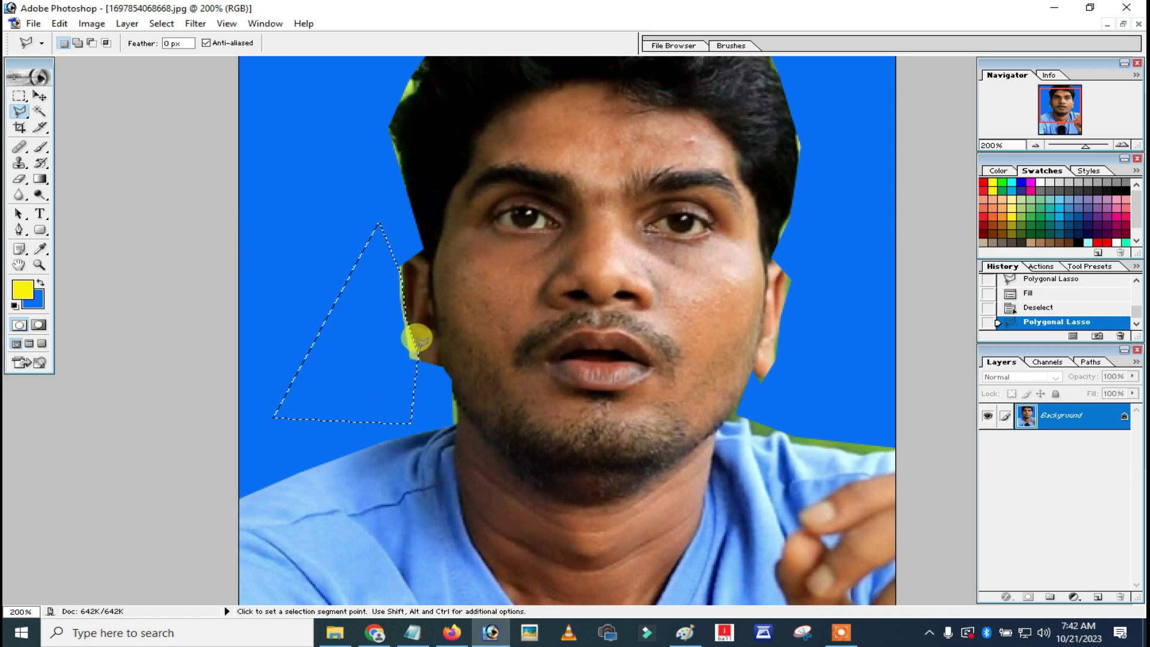
- Fill the fringe selection with blue and deselect
{"action": "key", "text": "ctrl+BackSpace"}
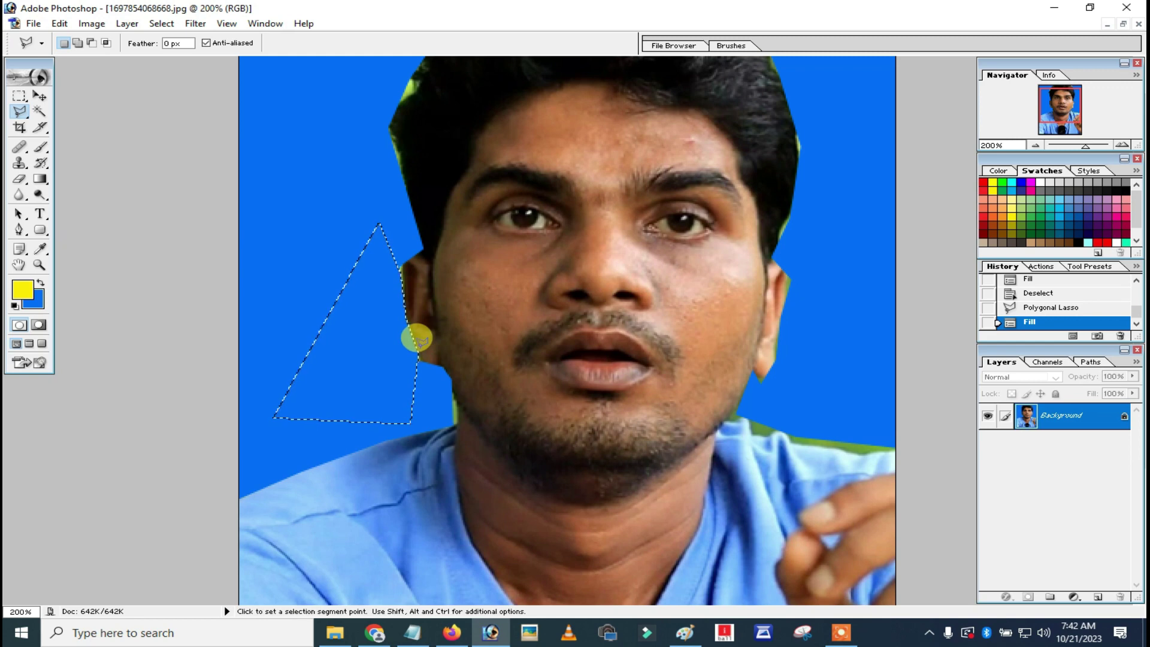
{"action": "key", "text": "ctrl+d"}
{"action": "scroll", "coordinate": [455, 383], "scroll_direction": "up", "scroll_amount": 2}
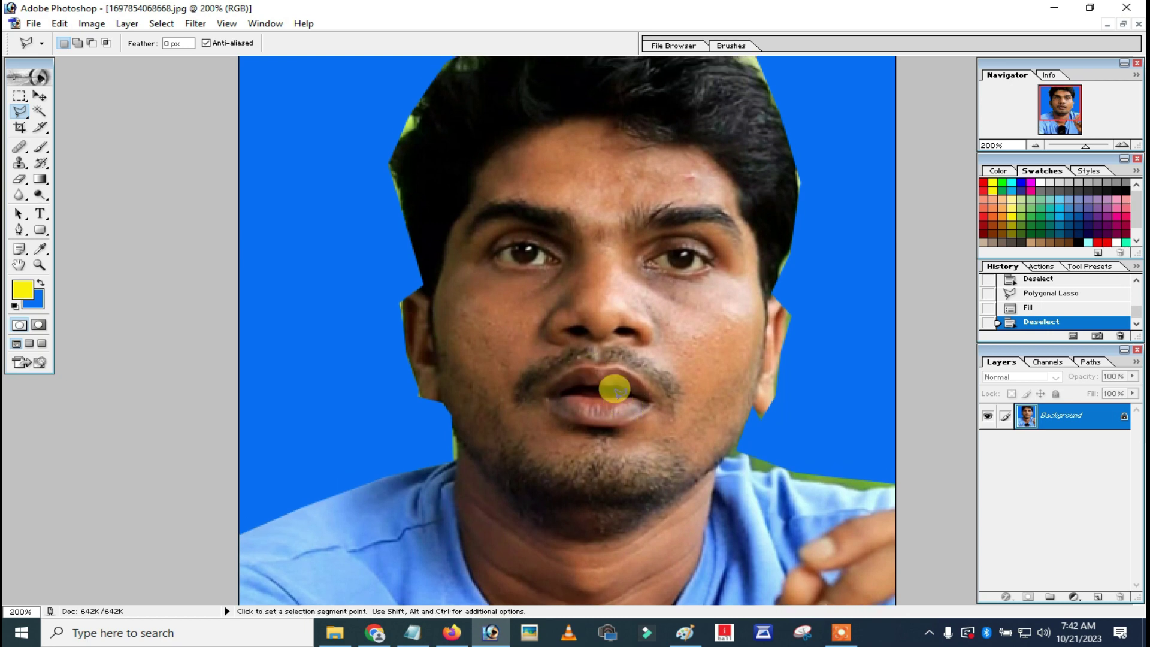
- Fit the entire blue-background portrait on screen with View > Fit on Screen
{"action": "left_click", "coordinate": [227, 24]}
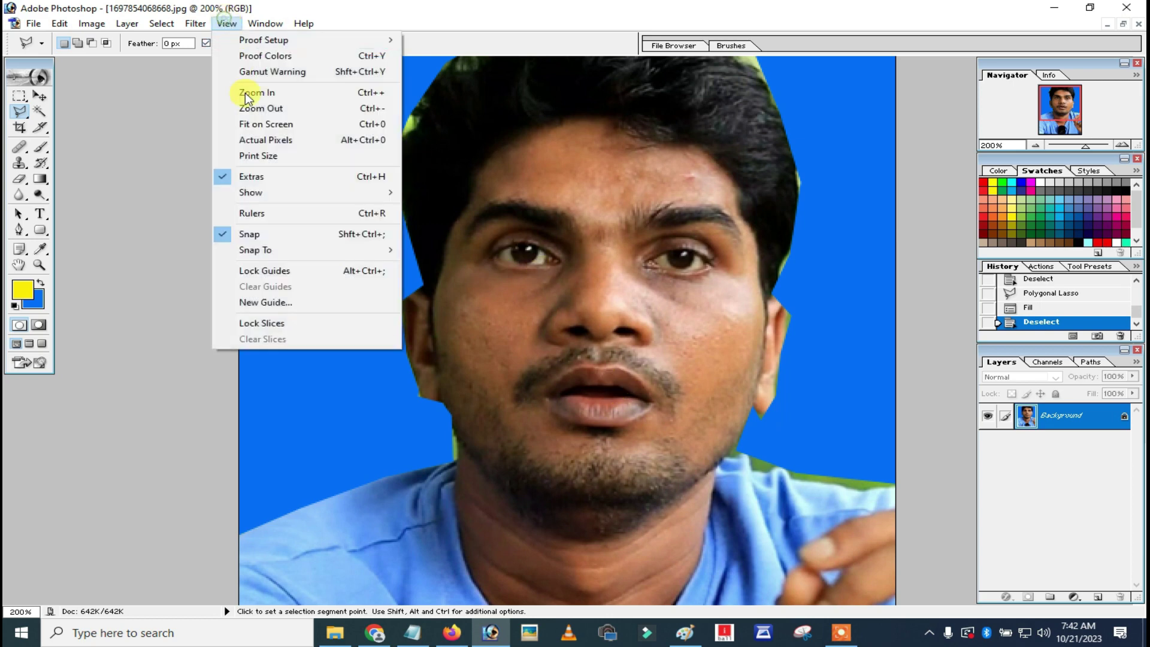
{"action": "left_click", "coordinate": [267, 124]}
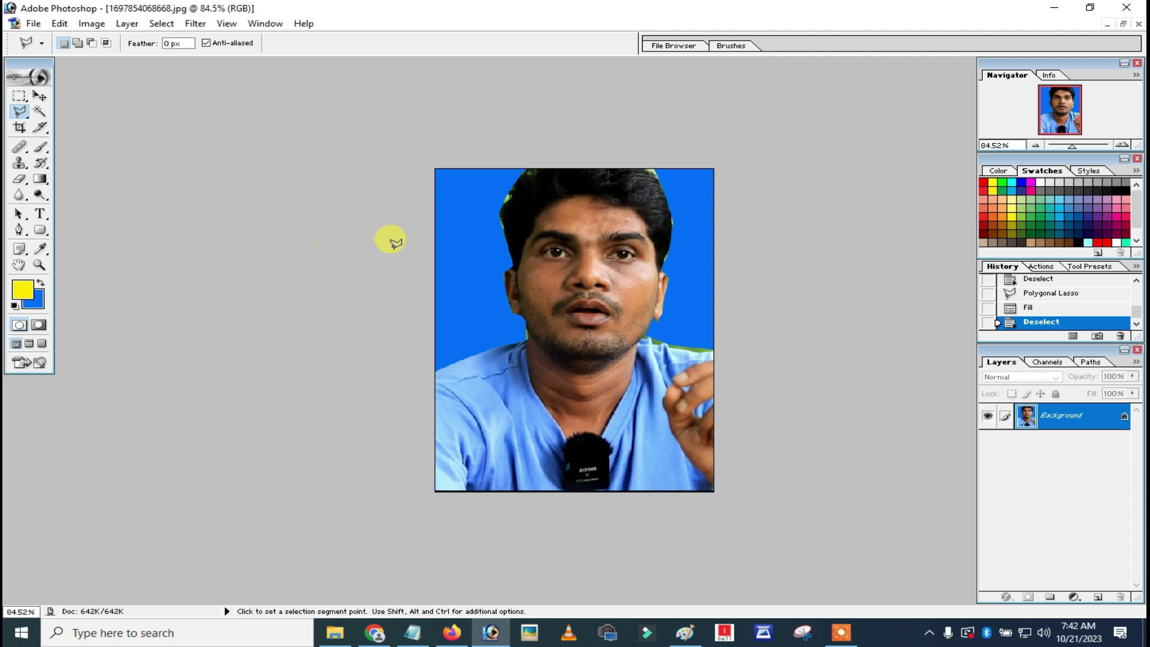
- Save the portrait as JPEG 'dddddd.jpg' on the Desktop at Maximum quality
{"action": "left_click", "coordinate": [33, 24]}
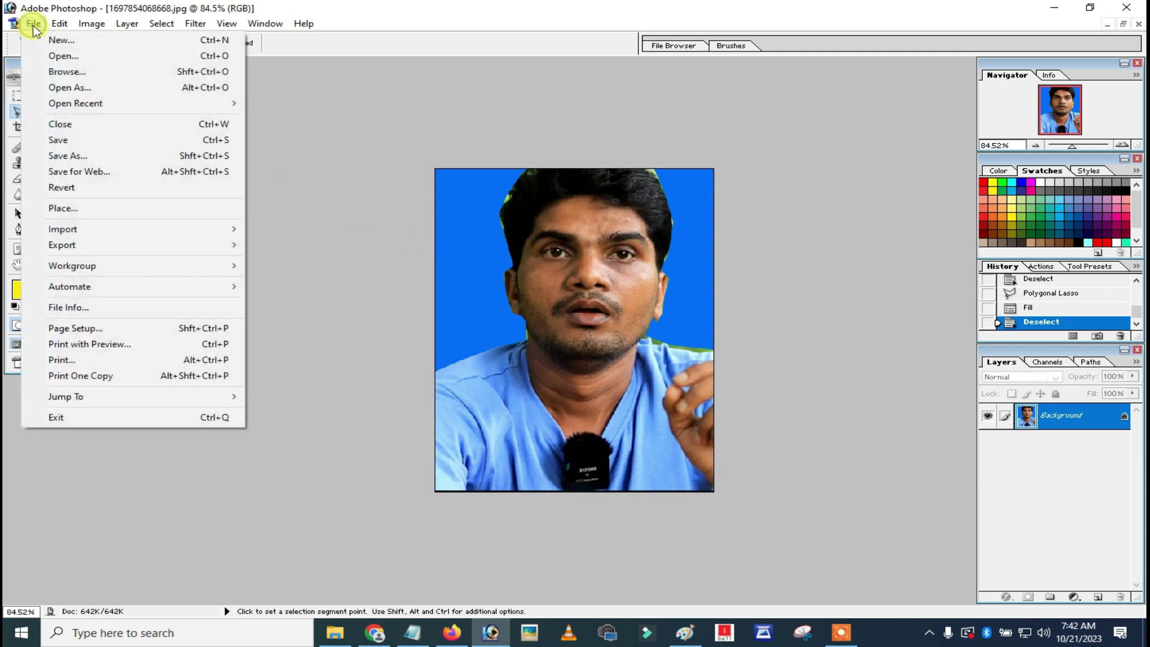
{"action": "left_click", "coordinate": [90, 157]}
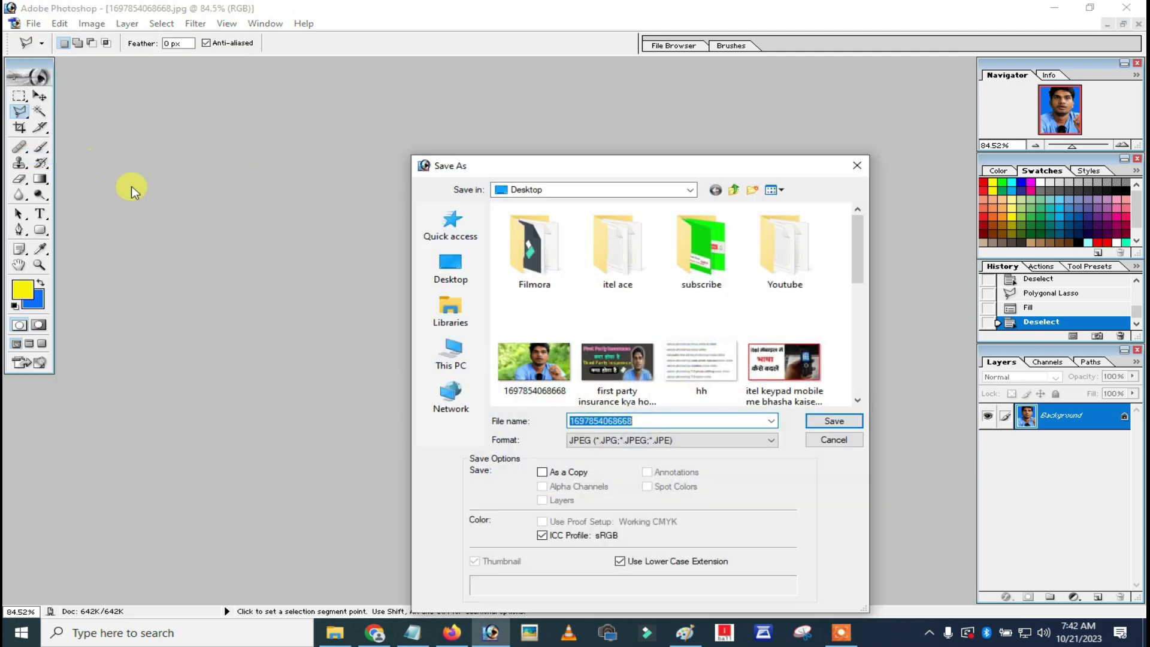
{"action": "left_click", "coordinate": [599, 441]}
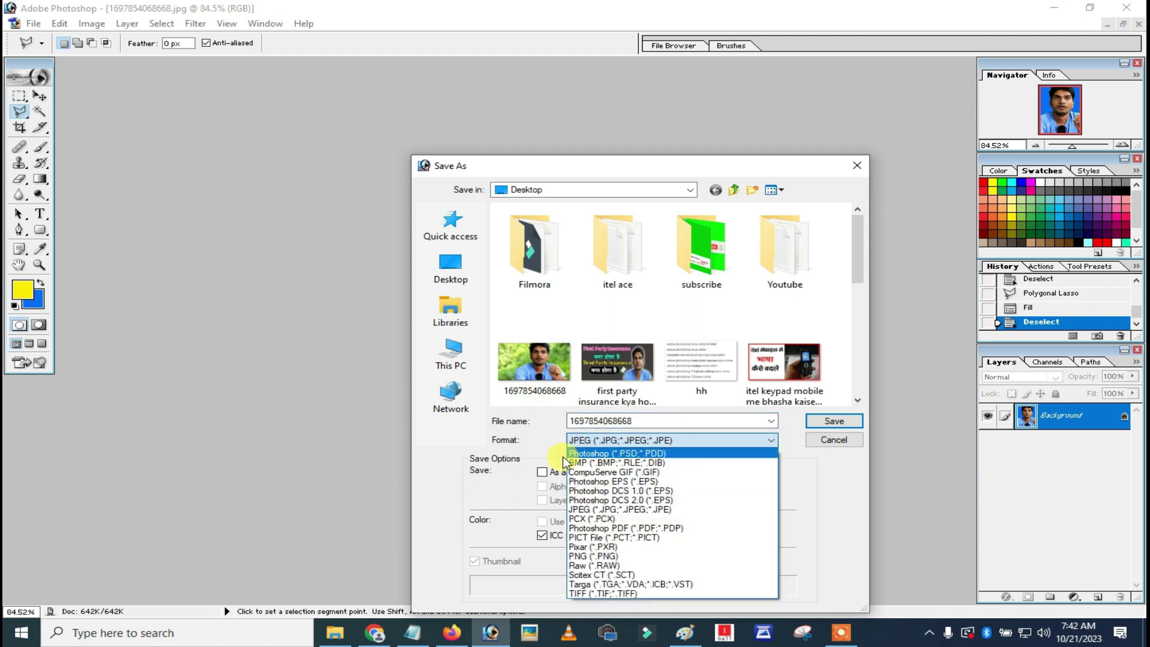
{"action": "left_click", "coordinate": [593, 509]}
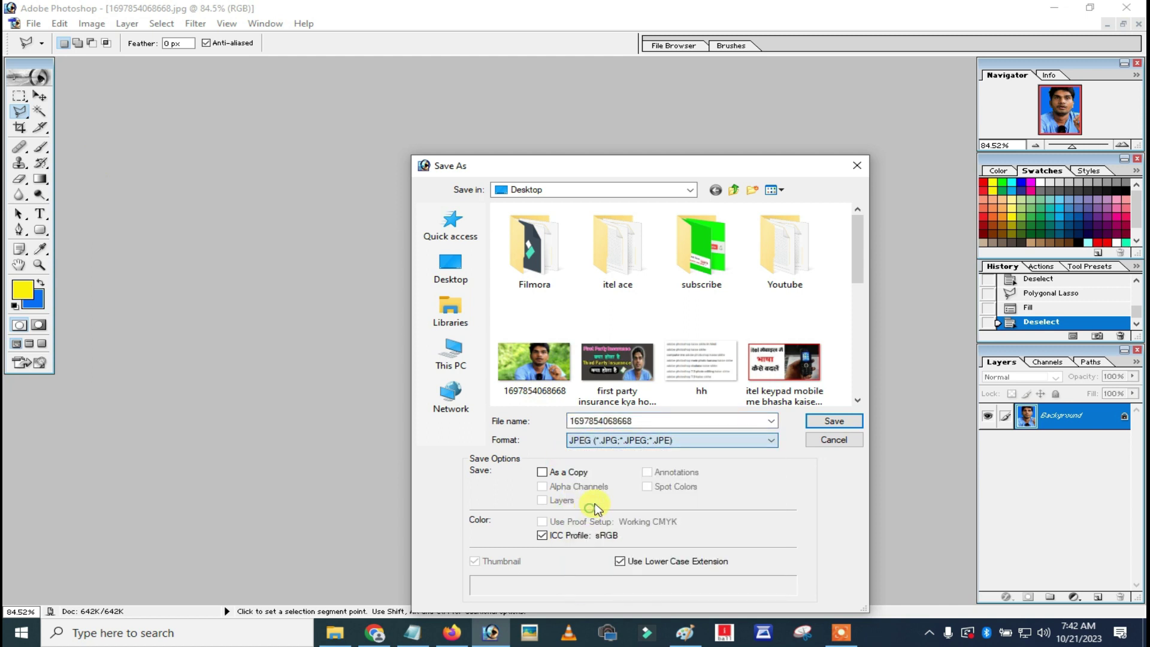
{"action": "double_click", "coordinate": [610, 421]}
{"action": "type", "text": "dd"}
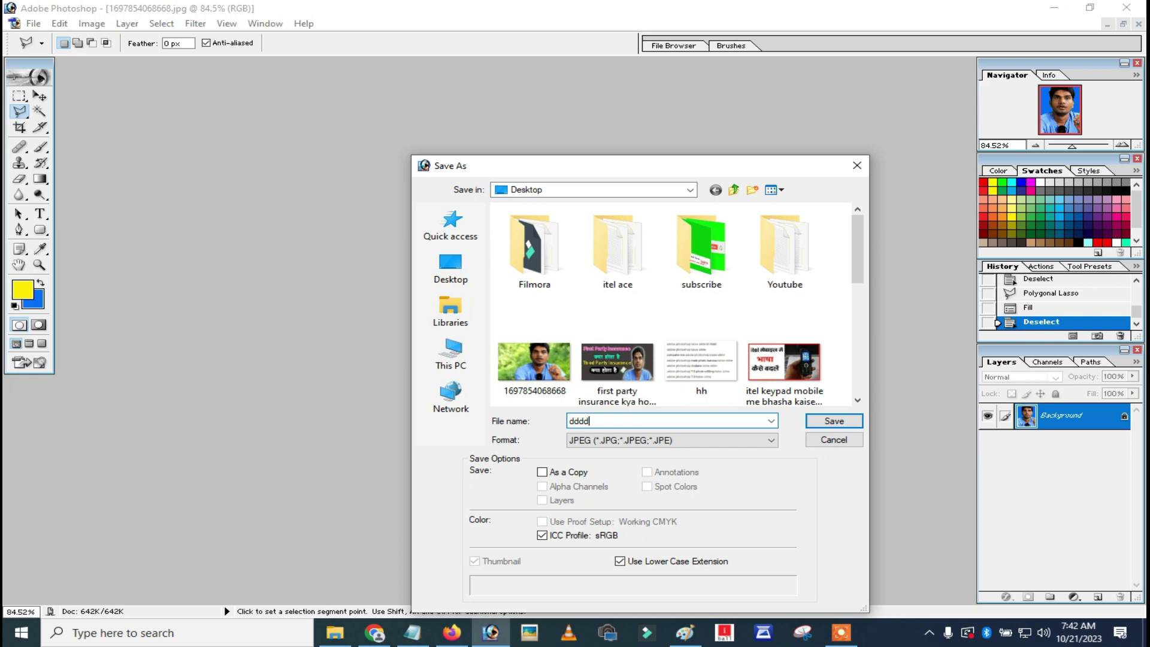
{"action": "type", "text": "dd"}
{"action": "left_click", "coordinate": [839, 421]}
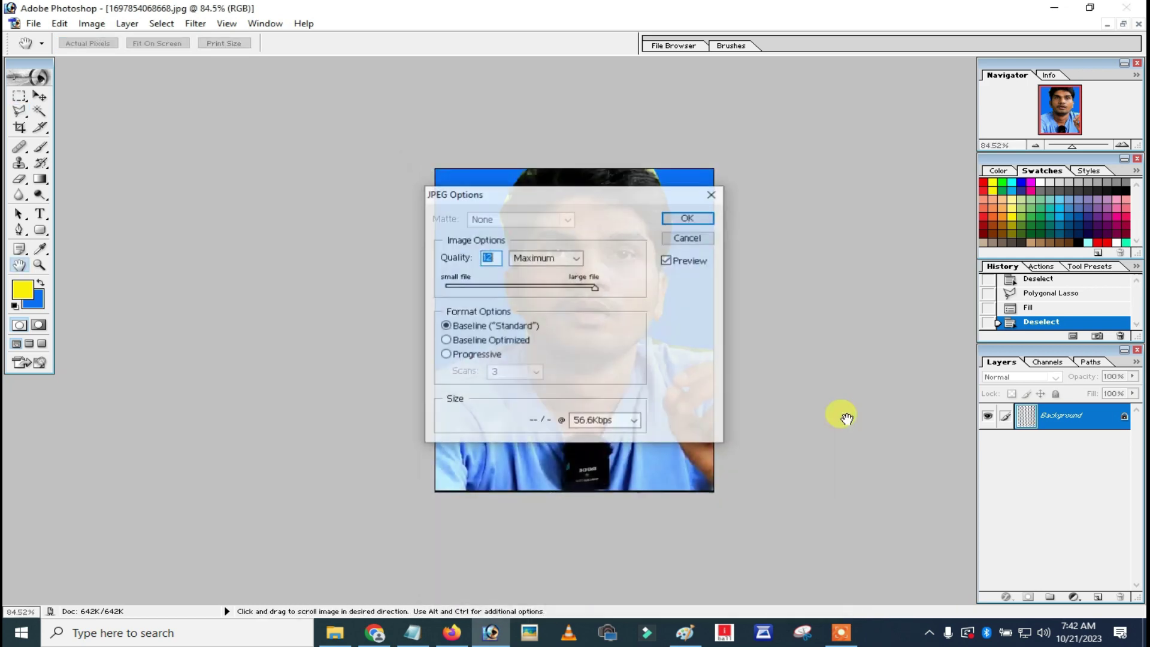
{"action": "left_click", "coordinate": [681, 217]}
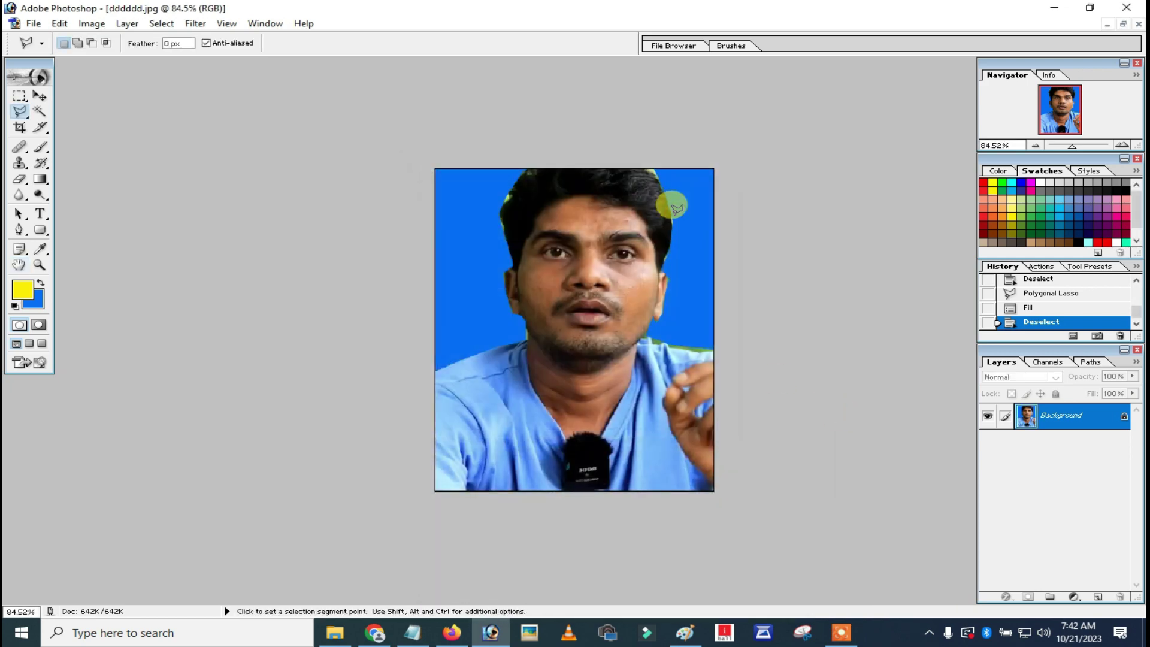